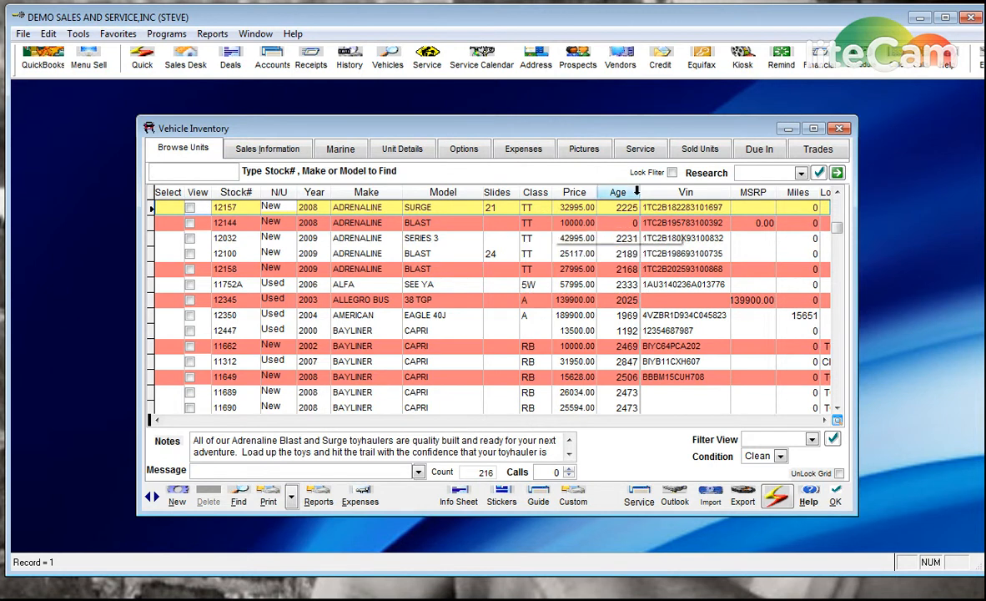
- View the list of units due in, and return to the list of stocked units
{"action": "left_click", "coordinate": [752, 155]}
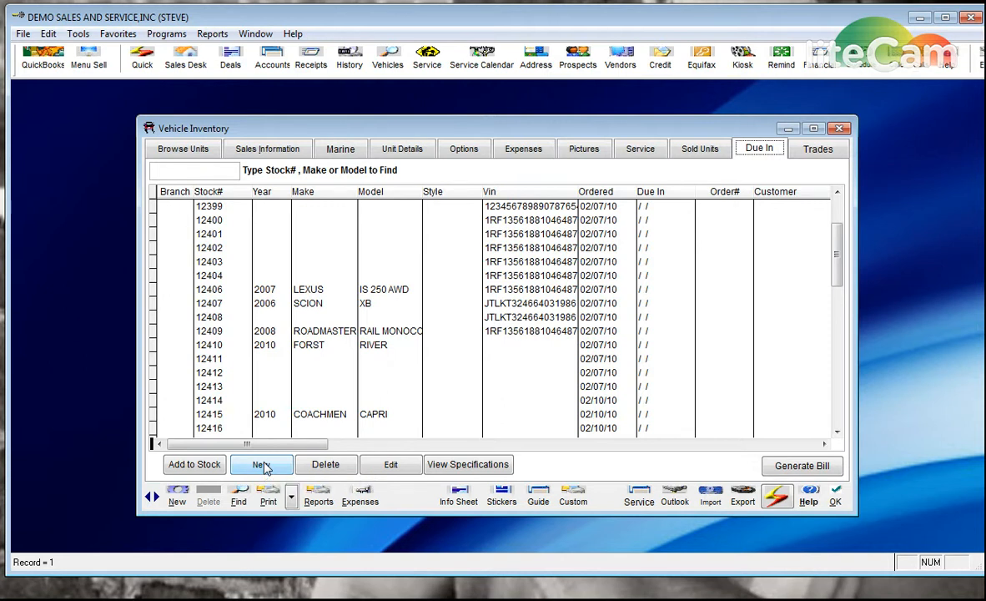
{"action": "left_click", "coordinate": [175, 145]}
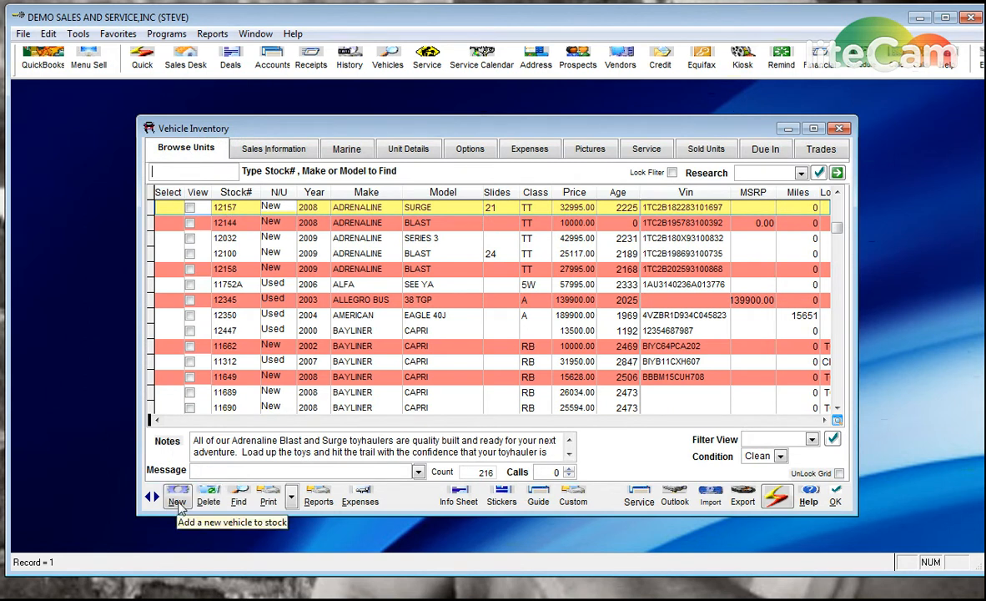
{"action": "left_click", "coordinate": [177, 501]}
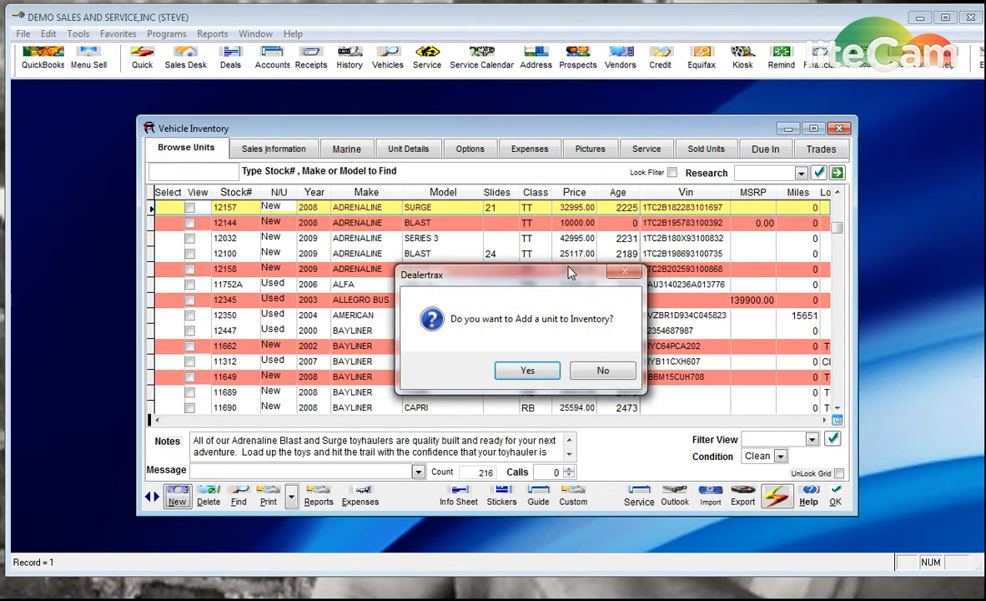
{"action": "left_click", "coordinate": [528, 370]}
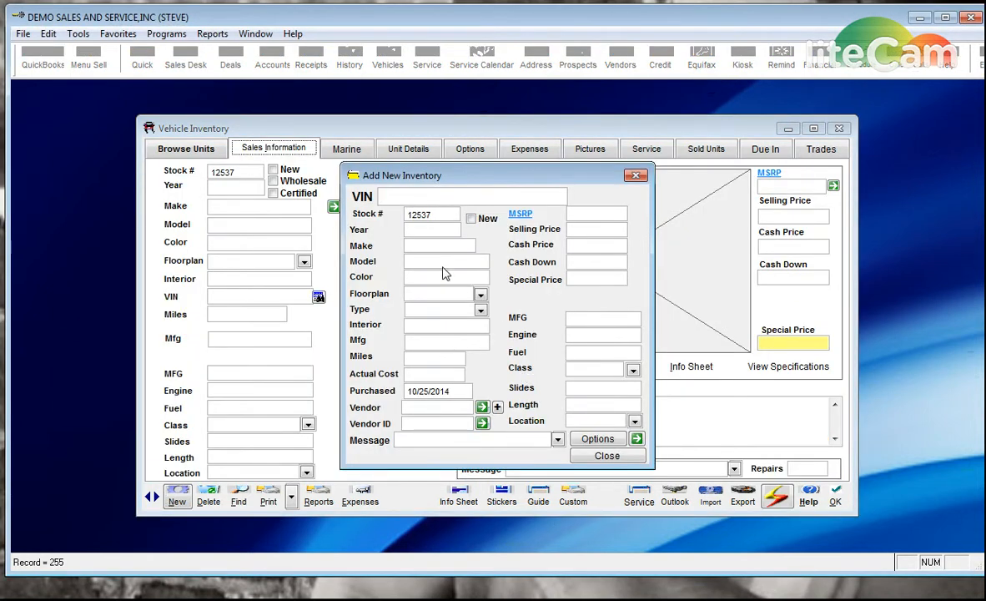
{"action": "type", "text": "1TC4230125412"}
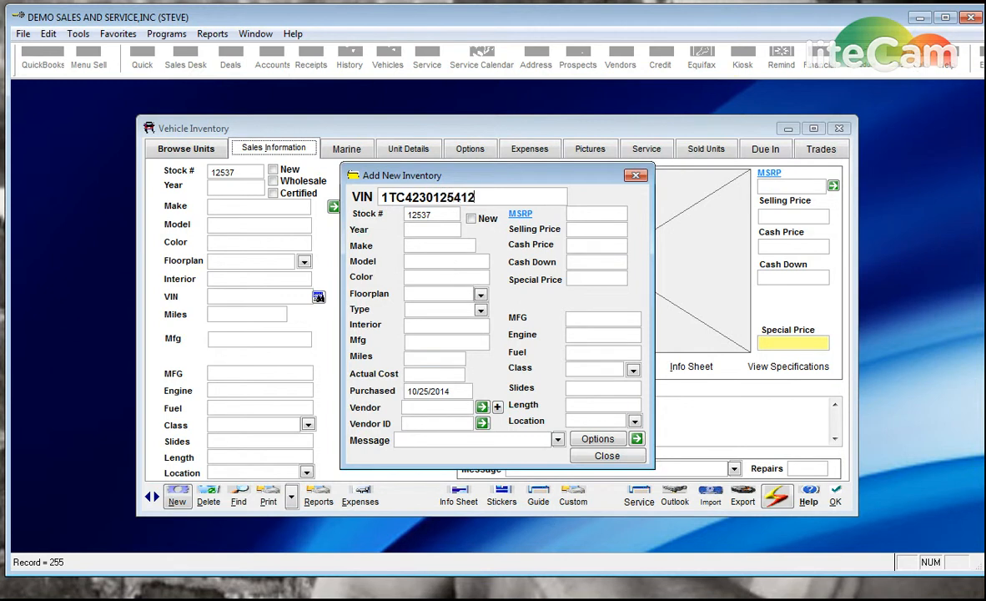
{"action": "type", "text": "5412"}
{"action": "left_click", "coordinate": [435, 218]}
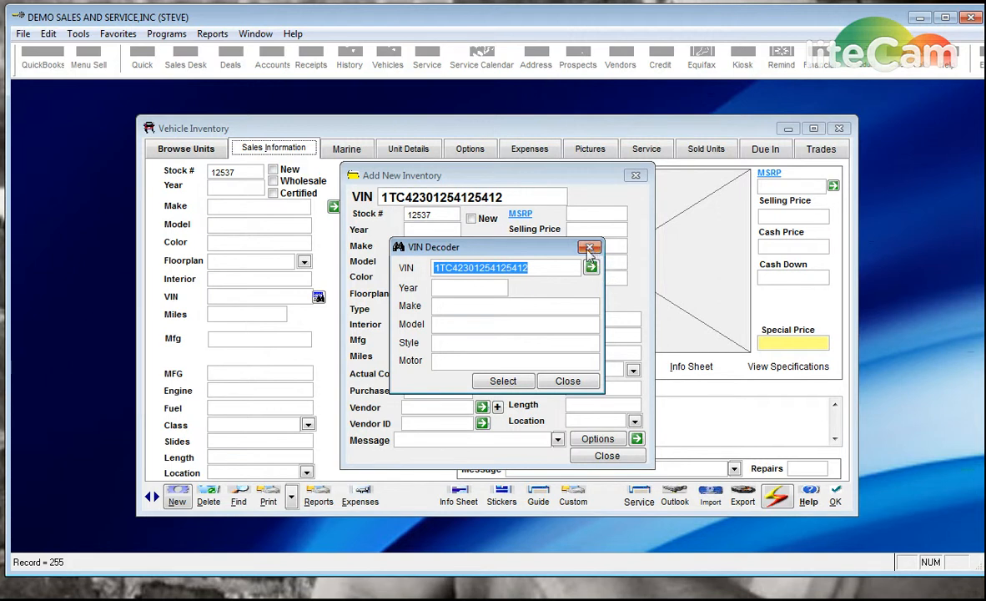
{"action": "left_click", "coordinate": [568, 380]}
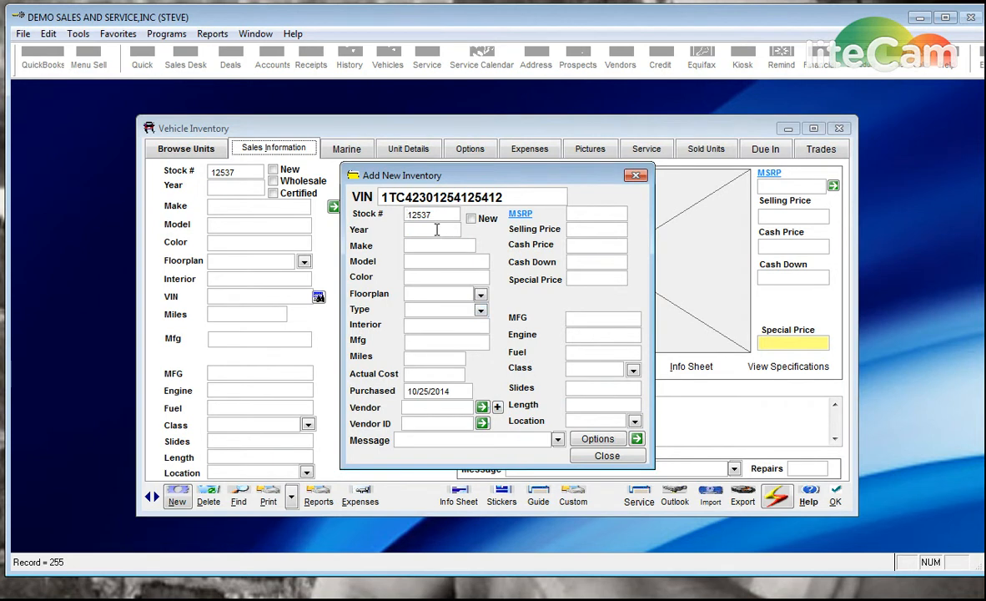
- Set the new unit's year to 2015, make to FOREST RIVER and model to RAPTOR
{"action": "type", "text": "2015"}
{"action": "key", "text": "Tab"}
{"action": "type", "text": "FOREST RIVER"}
{"action": "key", "text": "Tab"}
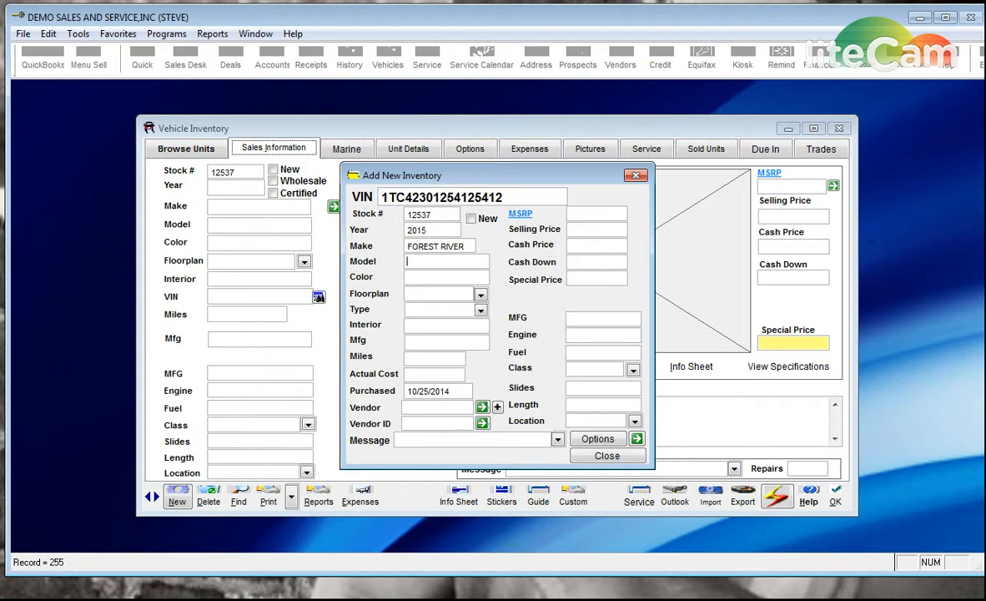
{"action": "type", "text": "RAH"}
{"action": "type", "text": "TOR"}
- Set the new unit's type to TT, leaving the interior and Mfg fields blank
{"action": "left_click", "coordinate": [481, 309]}
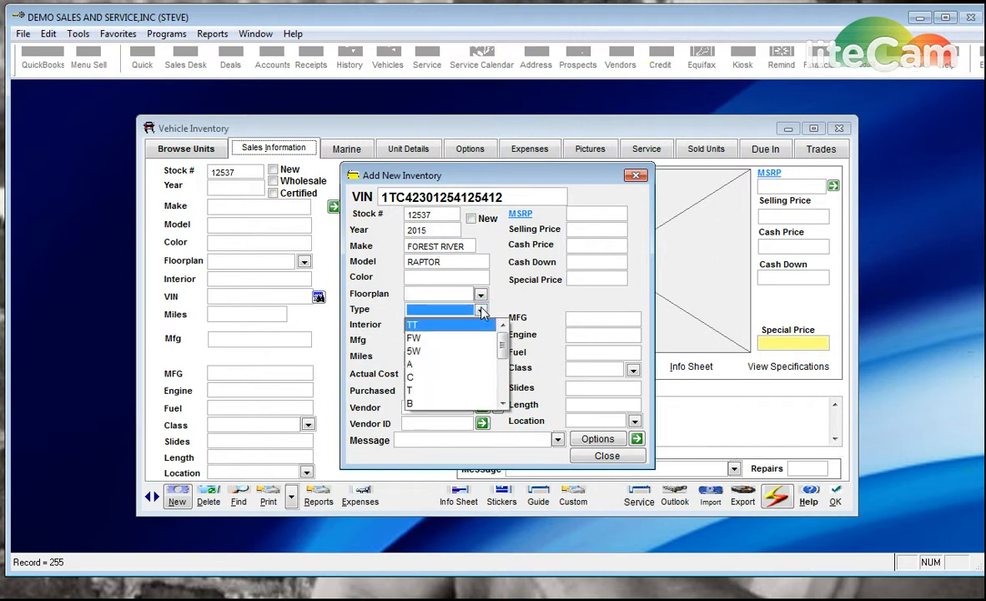
{"action": "left_click", "coordinate": [483, 311]}
{"action": "left_click", "coordinate": [483, 311]}
{"action": "left_click", "coordinate": [443, 327]}
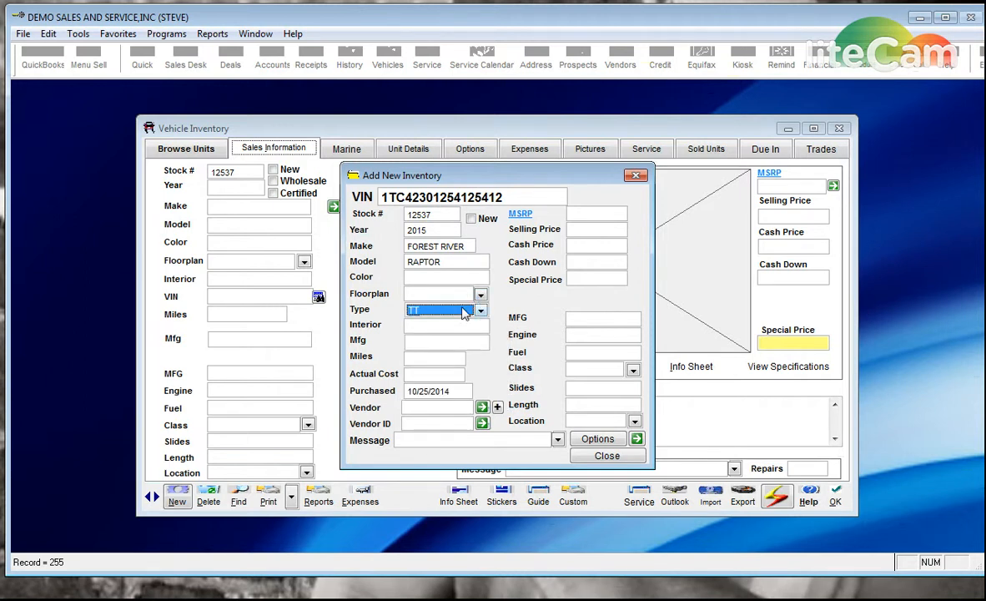
{"action": "left_click", "coordinate": [431, 325]}
{"action": "left_click", "coordinate": [423, 341]}
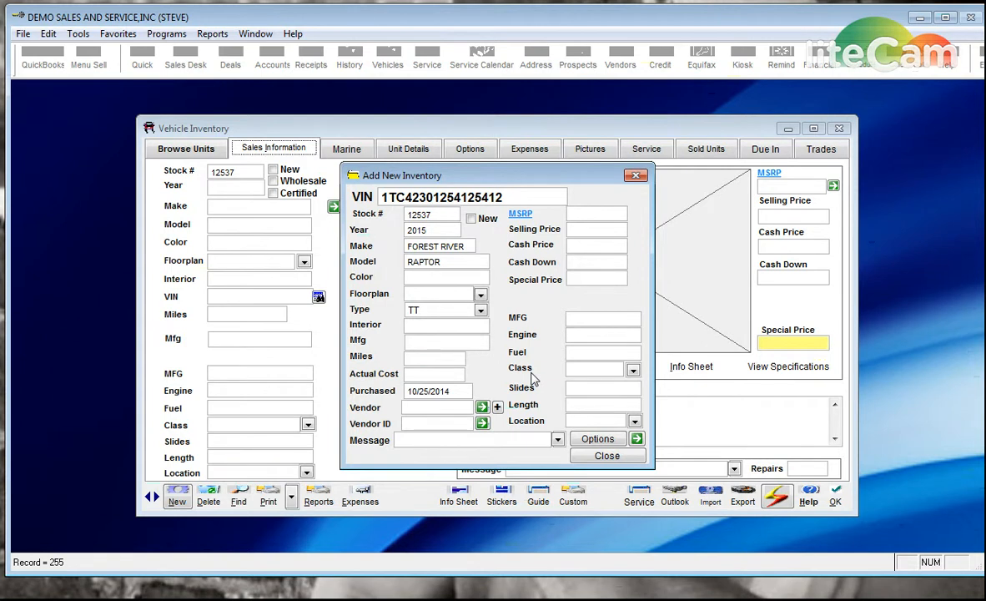
- Set the unit's actual cost to 32000 and its vendor code to FR
{"action": "type", "text": "32000"}
{"action": "key", "text": "Tab"}
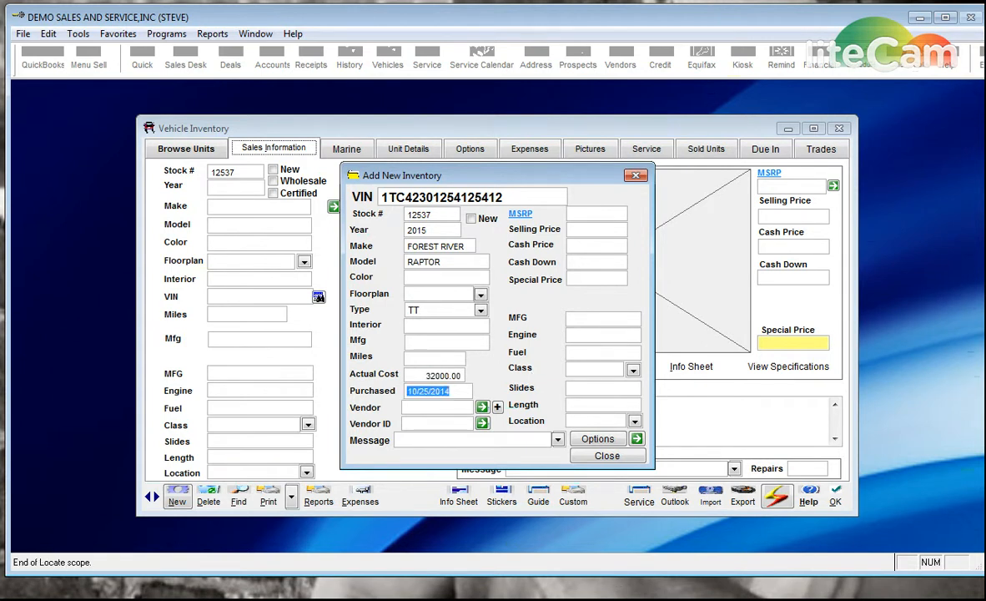
{"action": "left_click", "coordinate": [434, 407]}
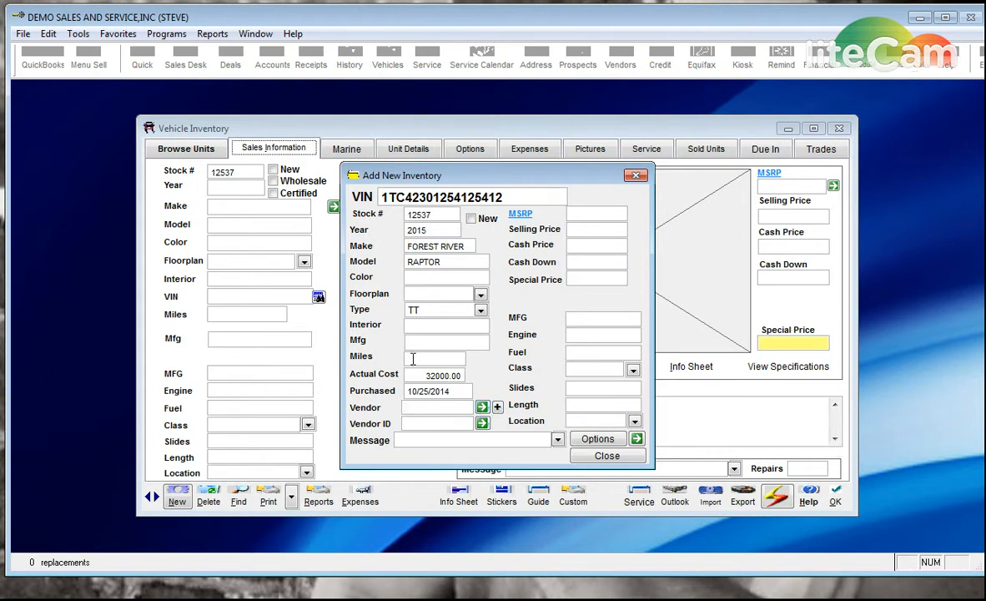
{"action": "type", "text": "FR"}
{"action": "key", "text": "Tab"}
- Set both the unit's MSRP and its selling price to 56000
{"action": "left_click", "coordinate": [574, 214]}
{"action": "type", "text": "56000"}
{"action": "key", "text": "Tab"}
{"action": "type", "text": "5600"}
{"action": "type", "text": "00"}
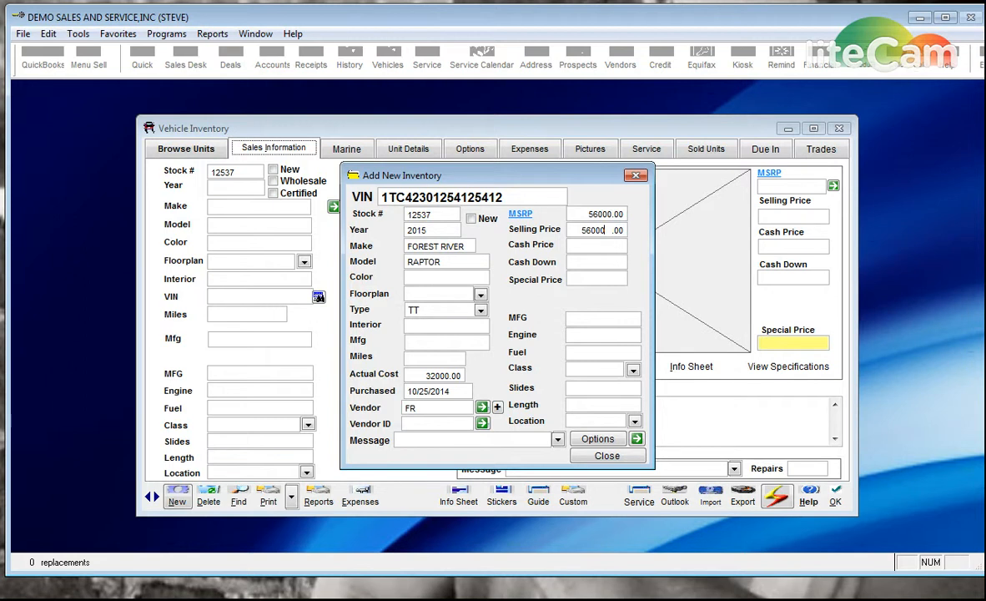
{"action": "key", "text": "Tab"}
- Set the unit's class to 5W, slides to 3 and length to 32
{"action": "left_click", "coordinate": [578, 318]}
{"action": "left_click", "coordinate": [585, 334]}
{"action": "left_click", "coordinate": [634, 371]}
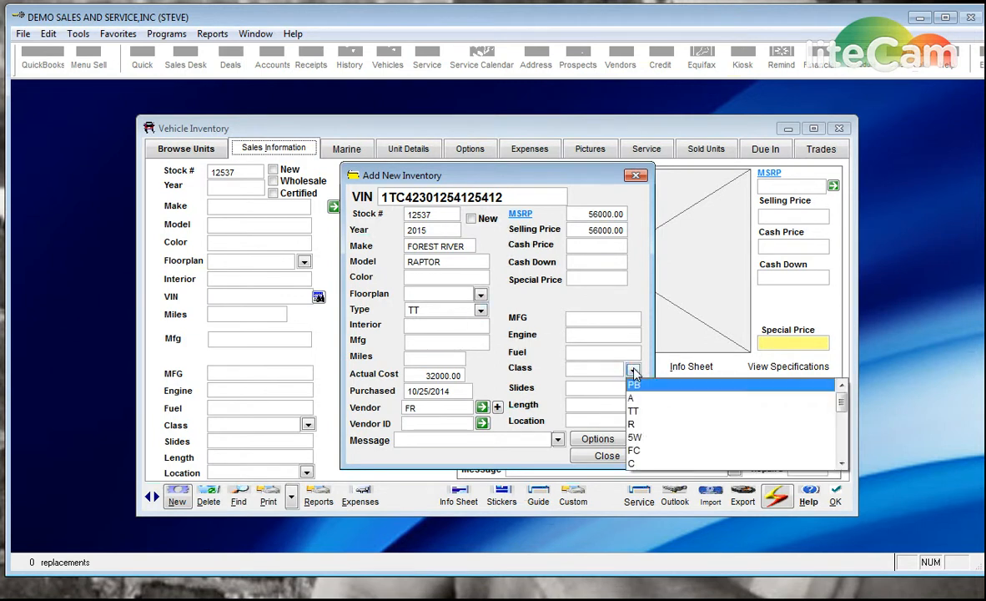
{"action": "left_click", "coordinate": [639, 437]}
{"action": "left_click", "coordinate": [594, 388]}
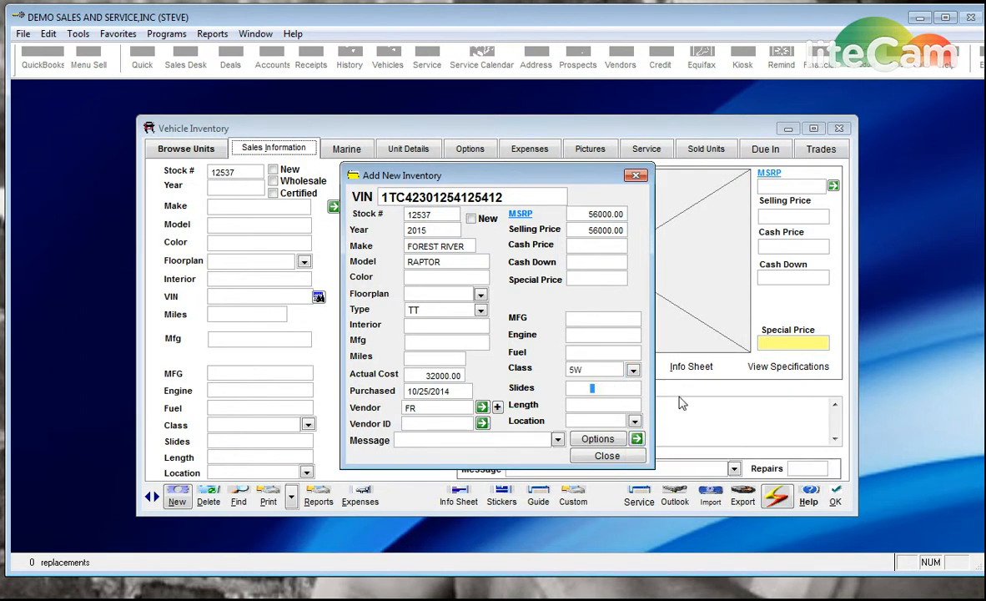
{"action": "type", "text": "3"}
{"action": "type", "text": "32"}
{"action": "left_click", "coordinate": [595, 418]}
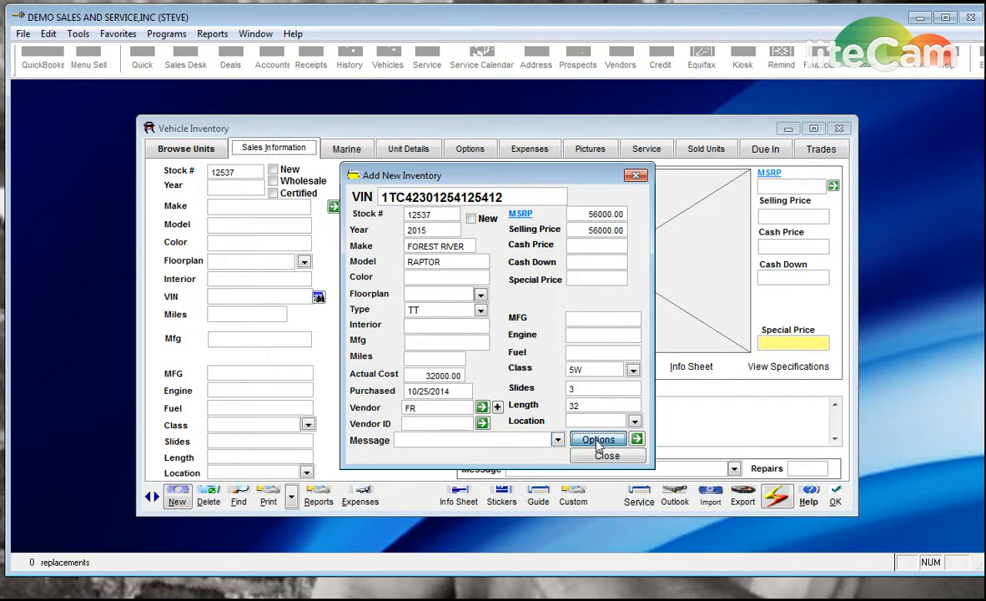
- Load the FORESTRIVER1 default option group for the new unit and select all of its options
{"action": "left_click", "coordinate": [598, 440]}
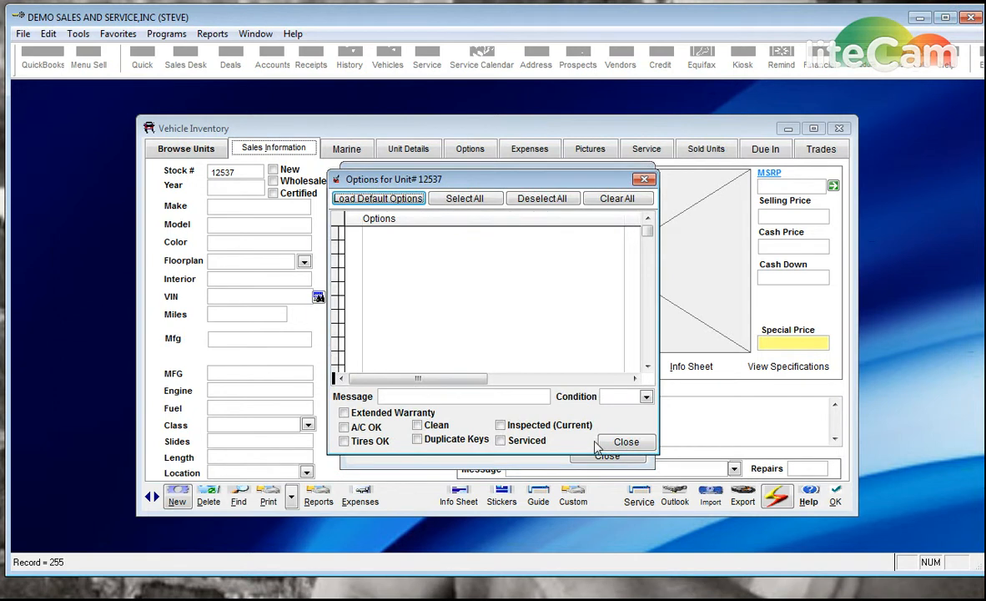
{"action": "left_click", "coordinate": [380, 198]}
{"action": "left_click", "coordinate": [537, 371]}
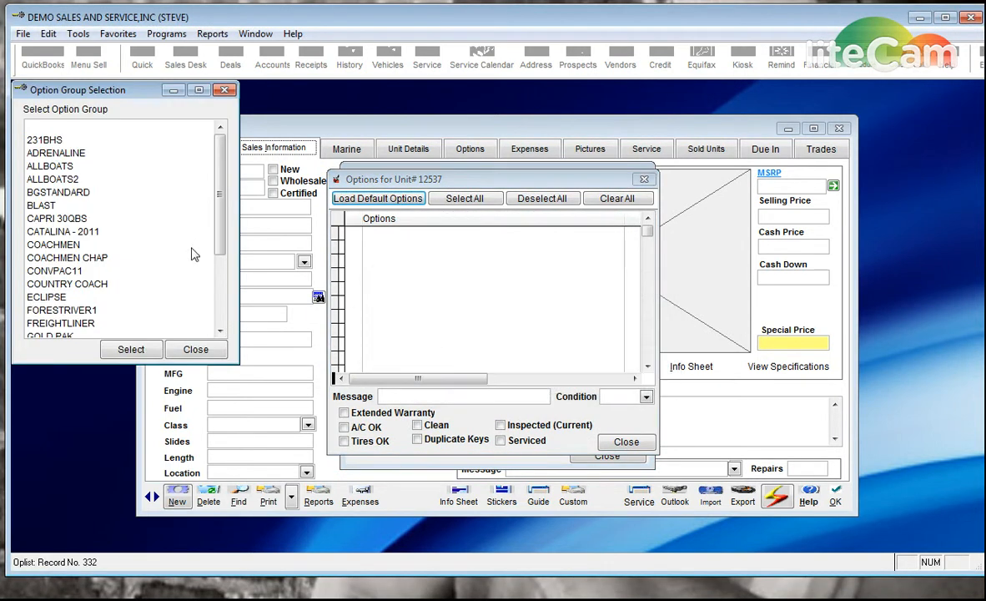
{"action": "left_click", "coordinate": [65, 309]}
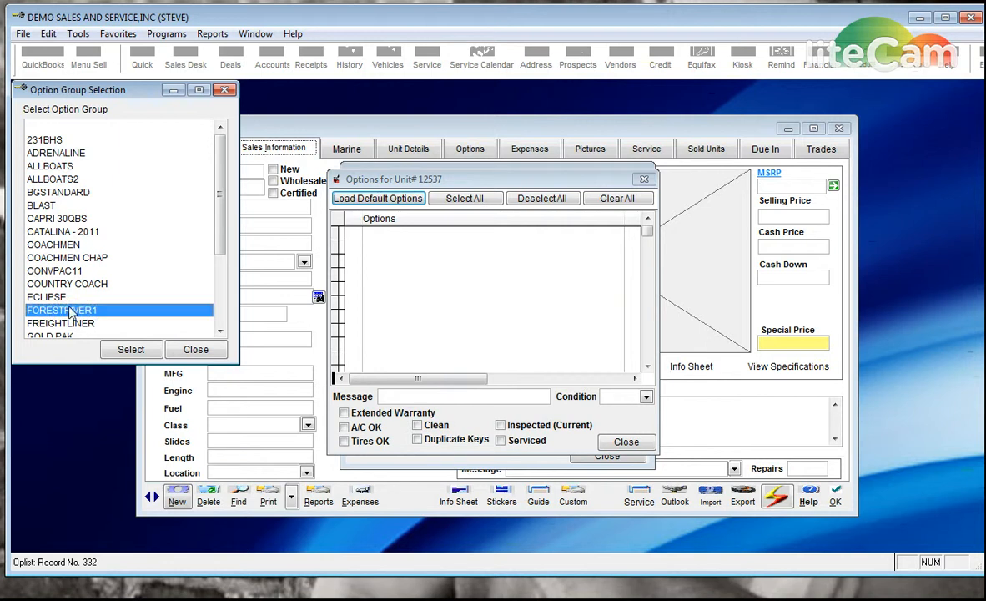
{"action": "left_click", "coordinate": [125, 348]}
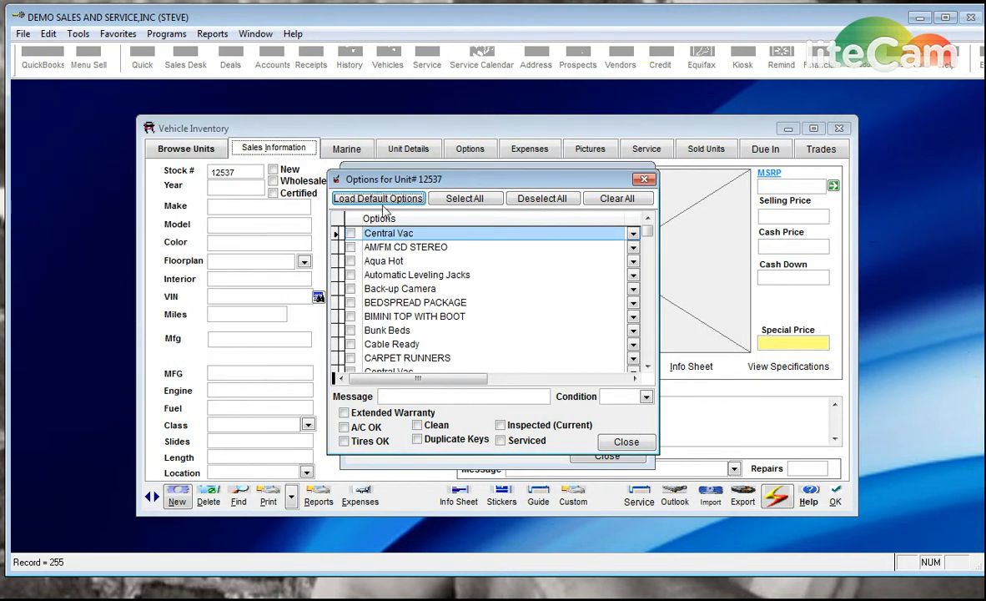
{"action": "left_click", "coordinate": [454, 198]}
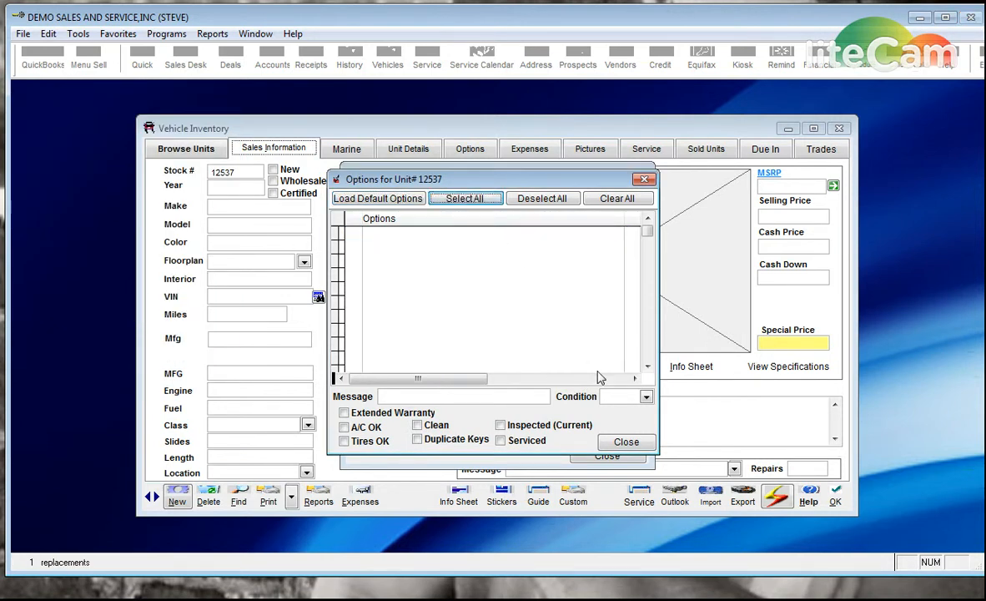
{"action": "left_click", "coordinate": [626, 442]}
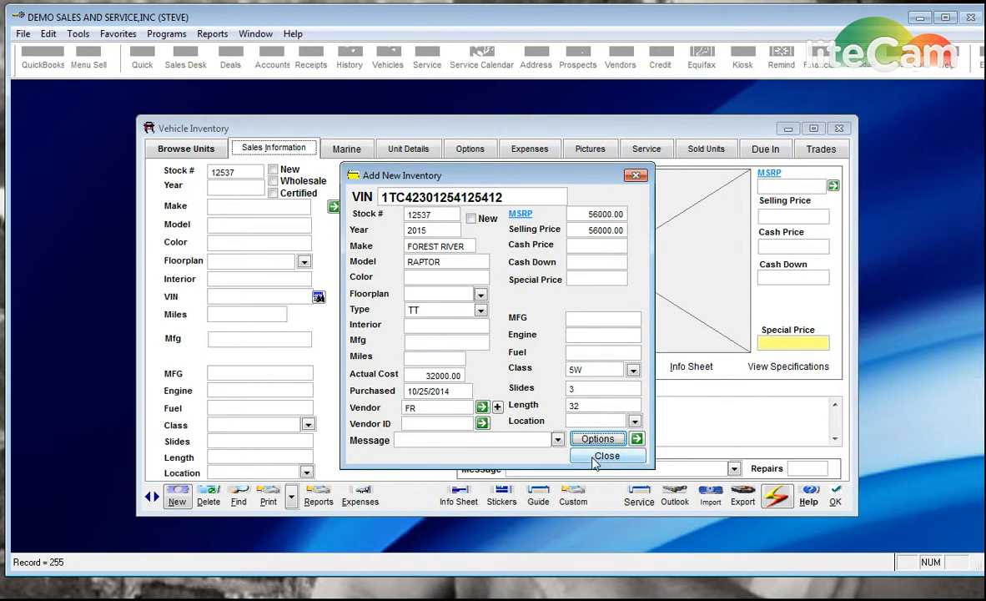
- Finish the new inventory entry and agree to update the unit's expenses with the Standard Fees
{"action": "left_click", "coordinate": [595, 462]}
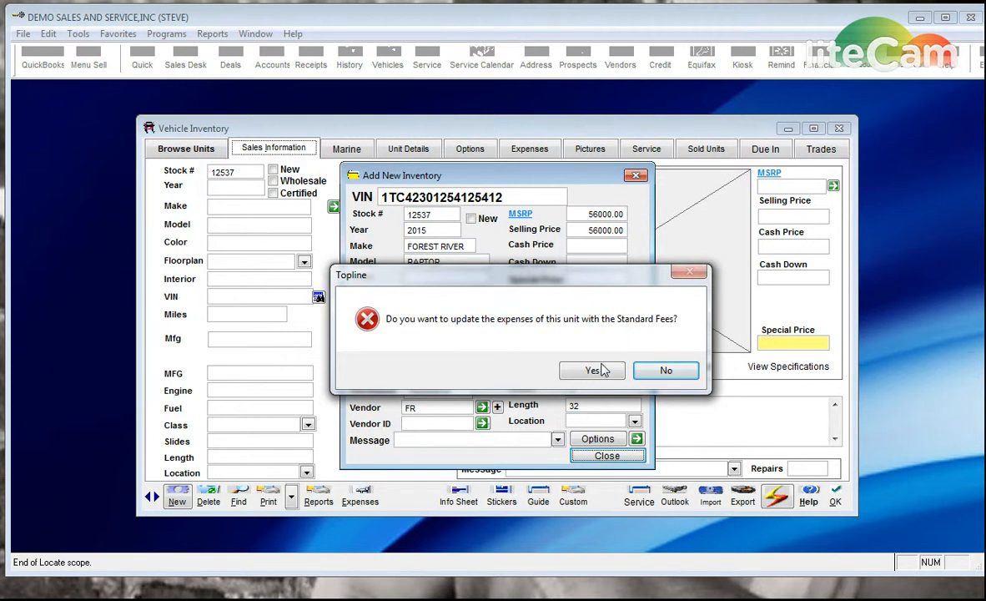
{"action": "left_click_drag", "start_coordinate": [506, 269], "coordinate": [507, 226]}
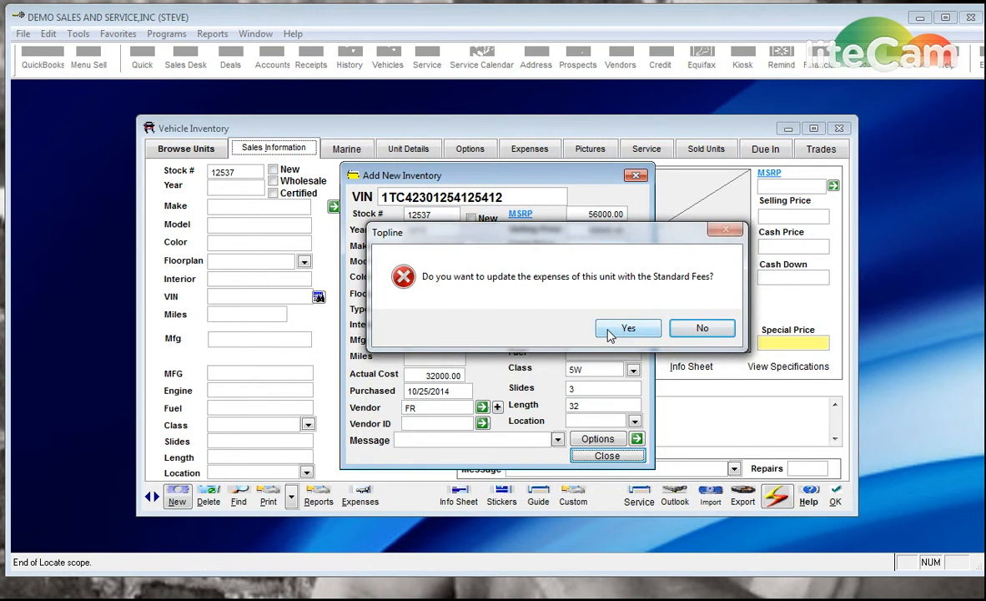
{"action": "left_click", "coordinate": [568, 304]}
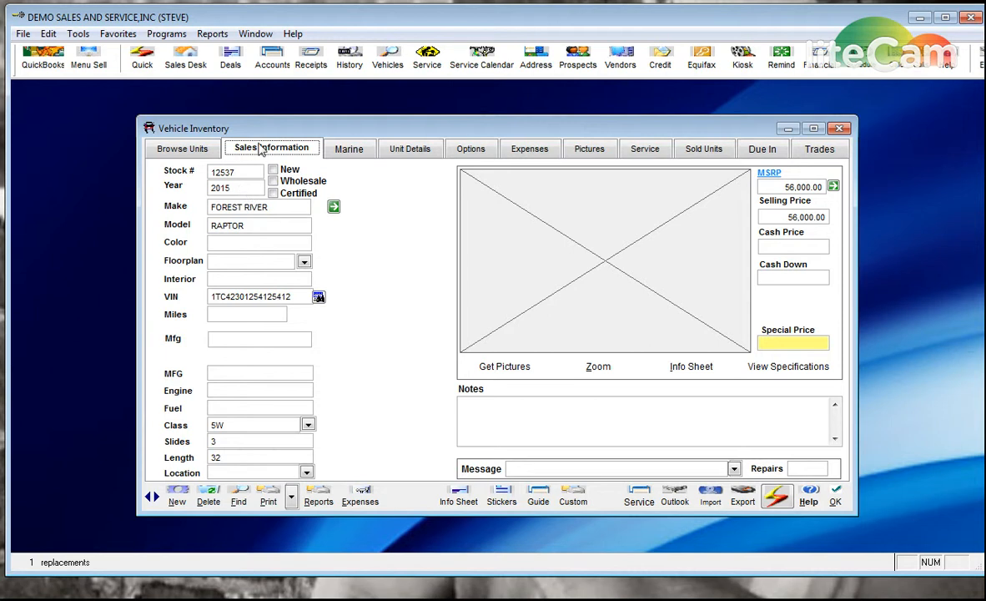
- Review the new unit's cost and vendor details, and return to its sales information
{"action": "left_click", "coordinate": [410, 153]}
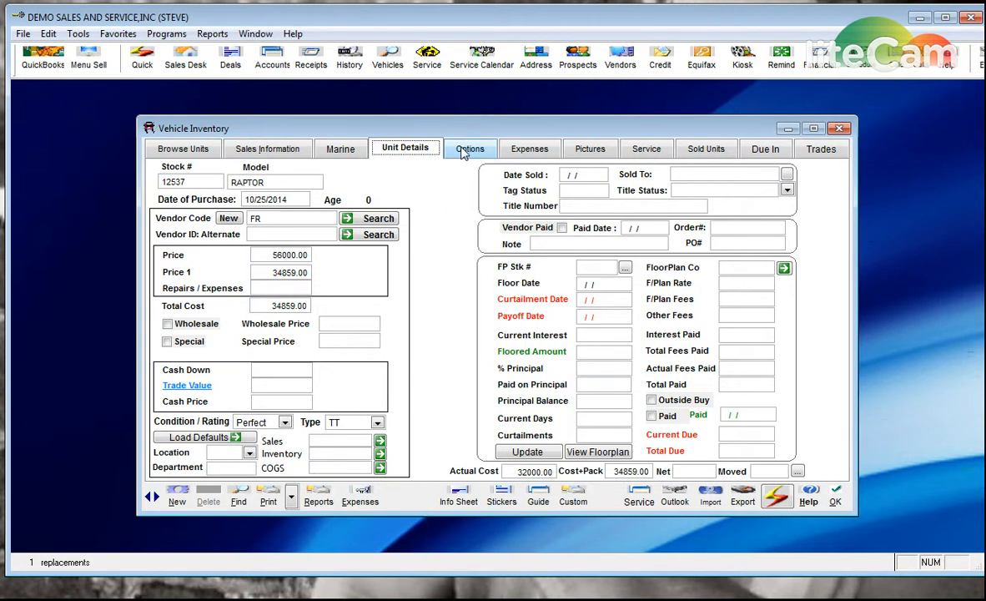
{"action": "left_click", "coordinate": [267, 149]}
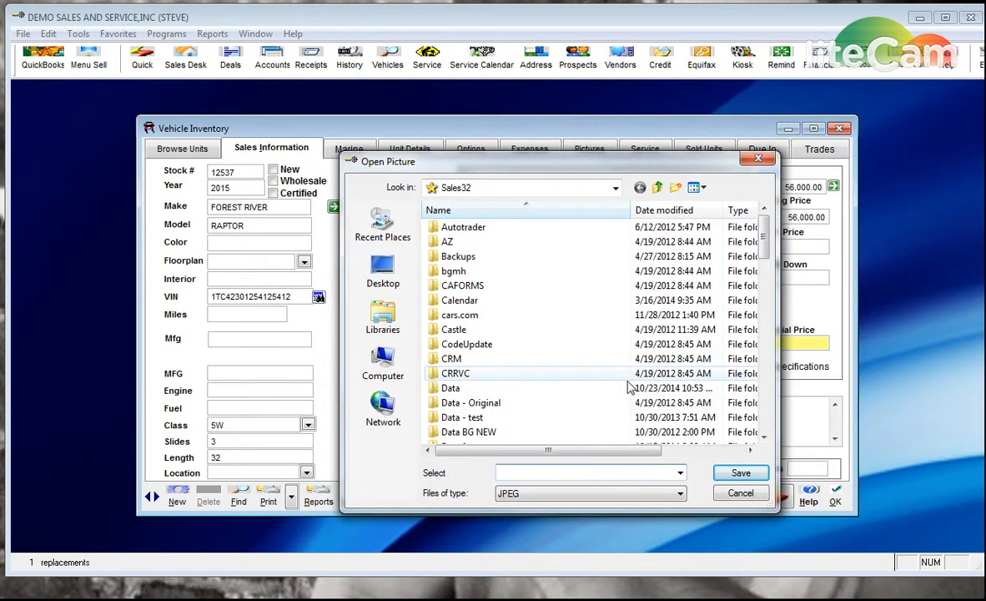
- Browse to the Photos folder inside Sales32 to pick the unit's picture
{"action": "left_click", "coordinate": [762, 421]}
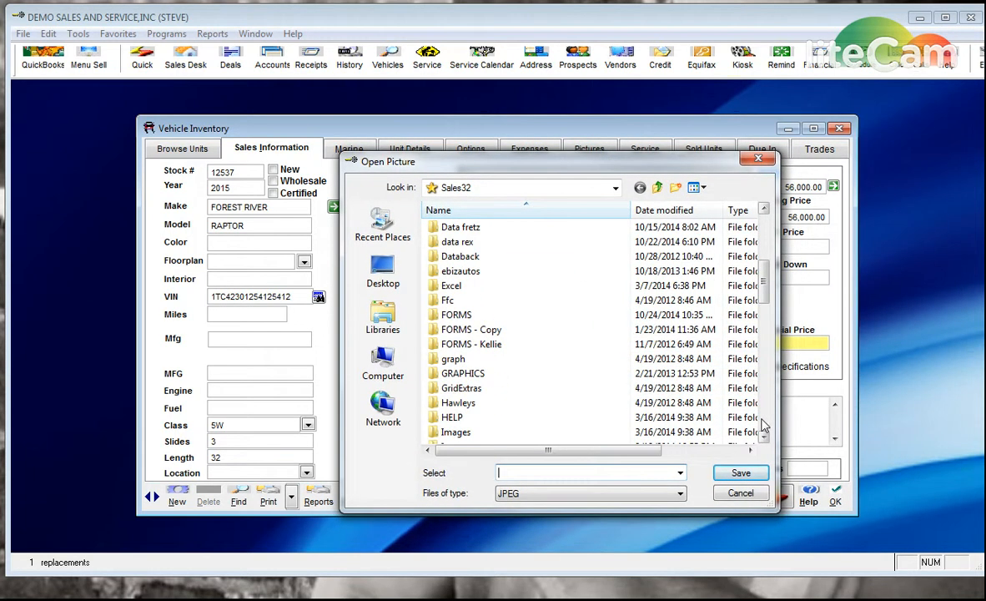
{"action": "left_click", "coordinate": [765, 425]}
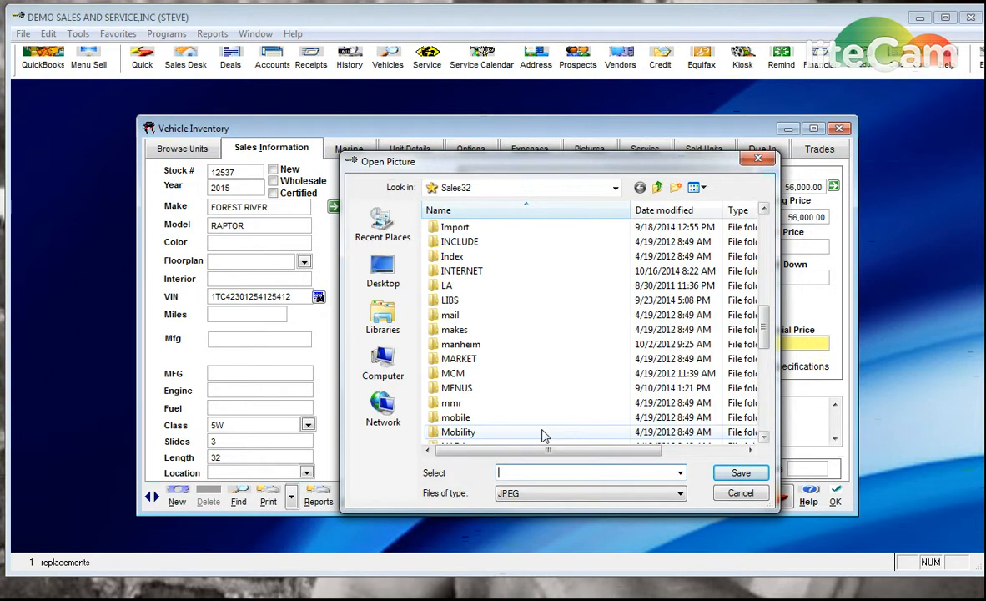
{"action": "left_click", "coordinate": [766, 422]}
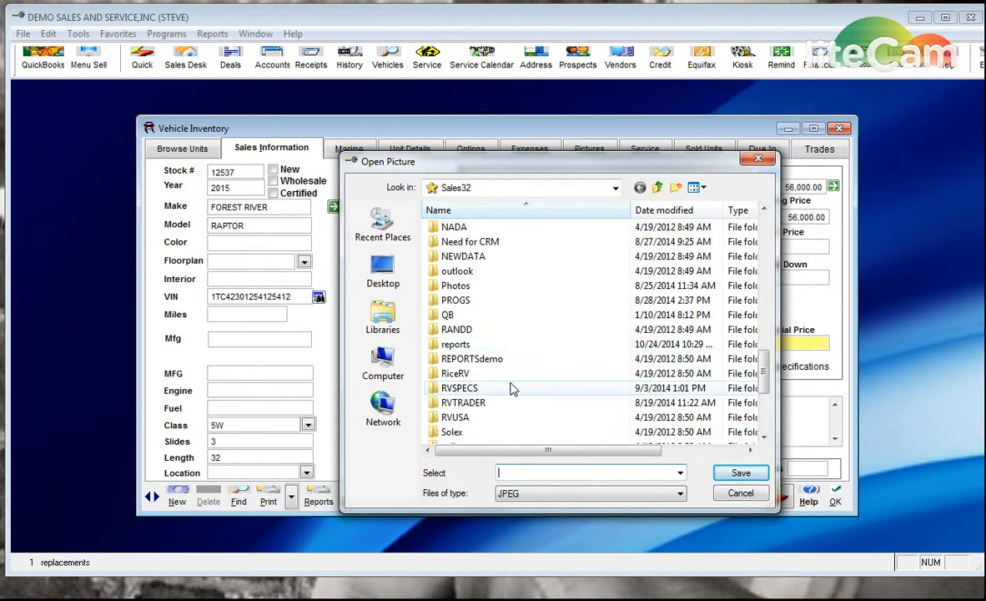
{"action": "double_click", "coordinate": [457, 285]}
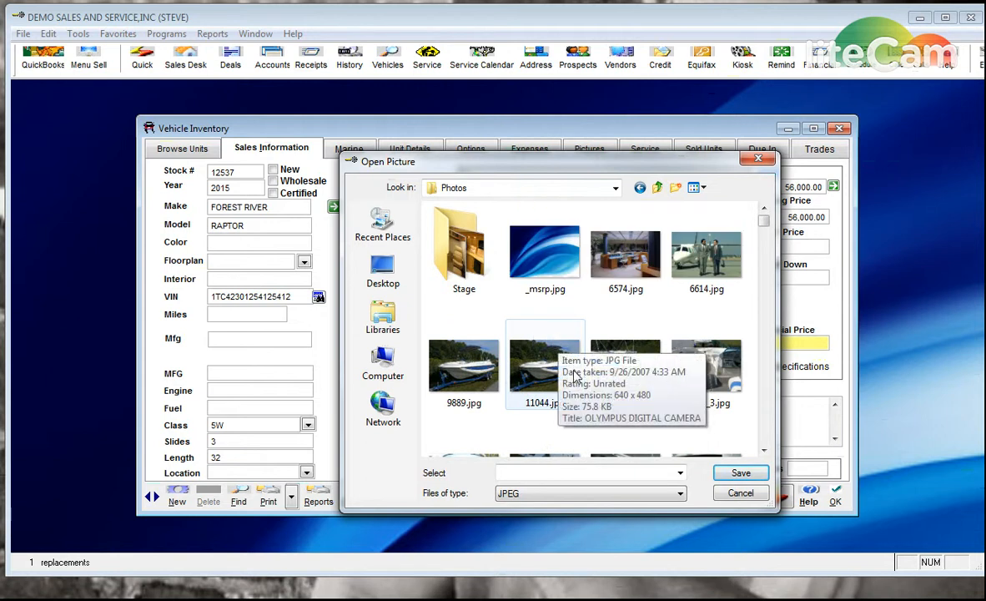
- Choose 11353_2.jpg as the unit's picture and agree to save it as 12537.jpg in the photos folder
{"action": "scroll", "coordinate": [638, 399], "scroll_direction": "down", "scroll_amount": 3}
{"action": "scroll", "coordinate": [638, 398], "scroll_direction": "down", "scroll_amount": 8}
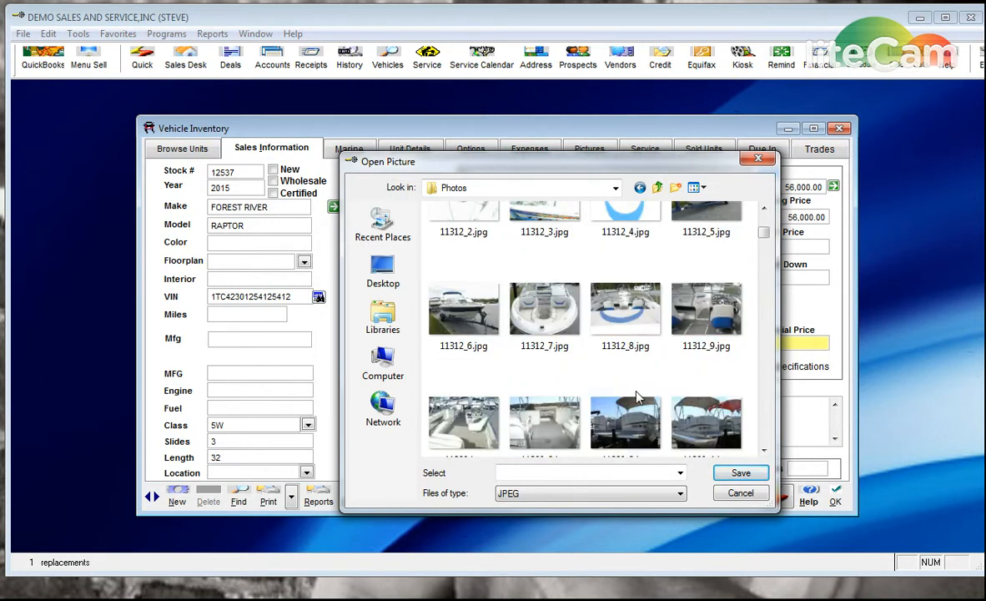
{"action": "scroll", "coordinate": [645, 399], "scroll_direction": "down", "scroll_amount": 3}
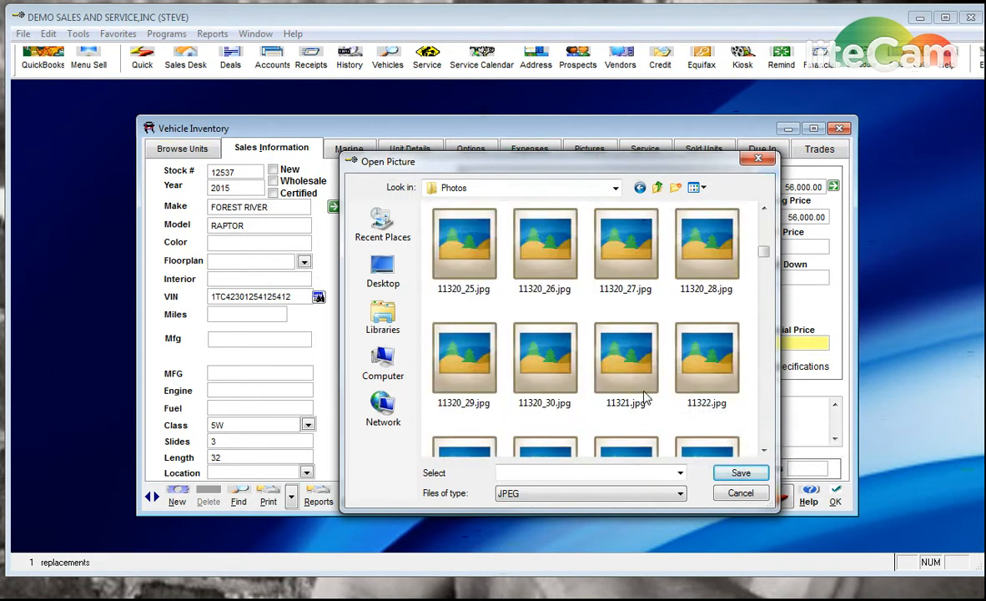
{"action": "scroll", "coordinate": [645, 399], "scroll_direction": "down", "scroll_amount": 3}
{"action": "scroll", "coordinate": [645, 399], "scroll_direction": "down", "scroll_amount": 3}
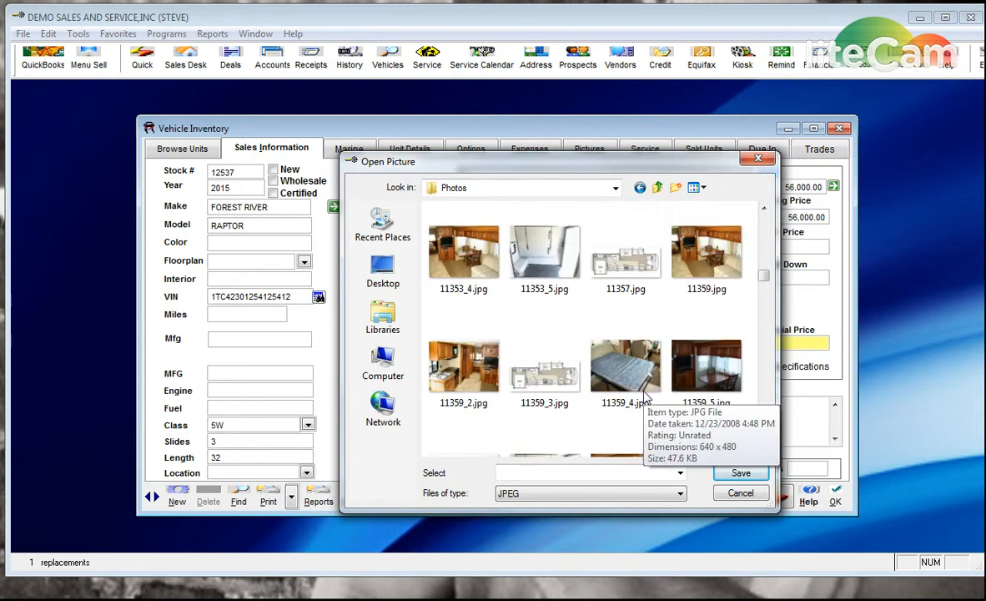
{"action": "scroll", "coordinate": [645, 399], "scroll_direction": "up", "scroll_amount": 1}
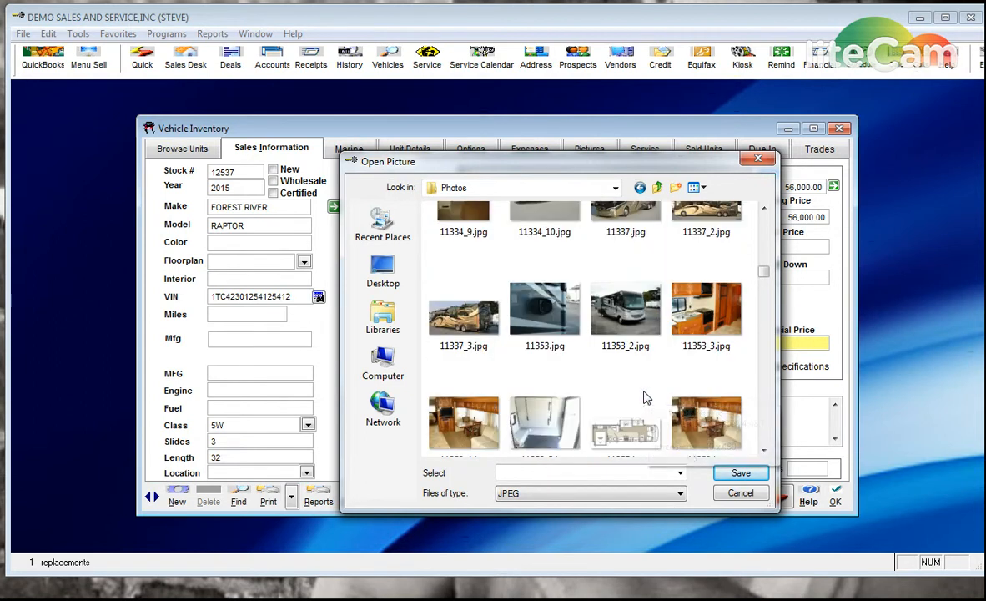
{"action": "left_click", "coordinate": [535, 331]}
{"action": "left_click", "coordinate": [625, 311]}
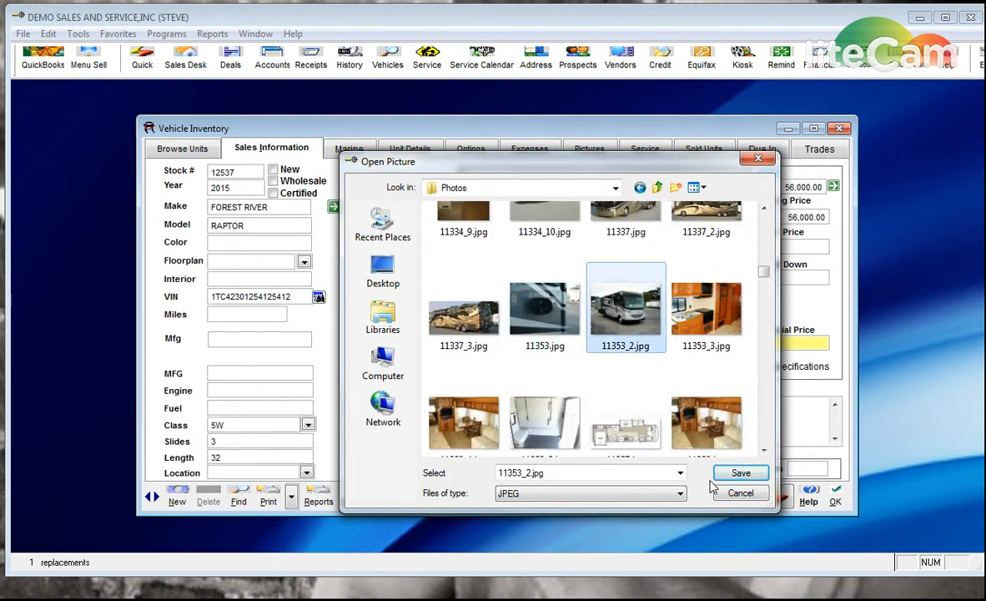
{"action": "left_click", "coordinate": [737, 472]}
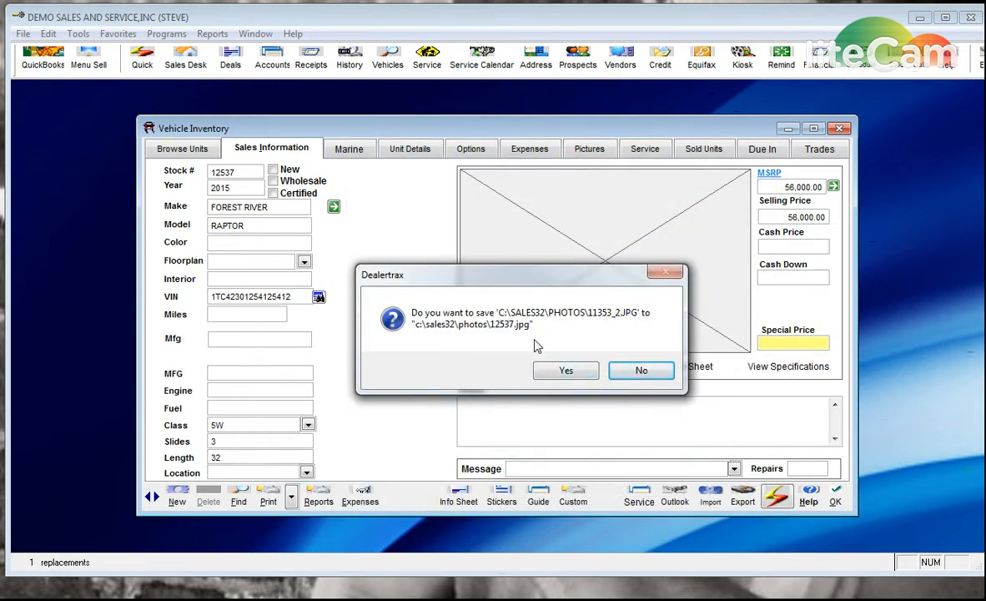
{"action": "left_click", "coordinate": [562, 372]}
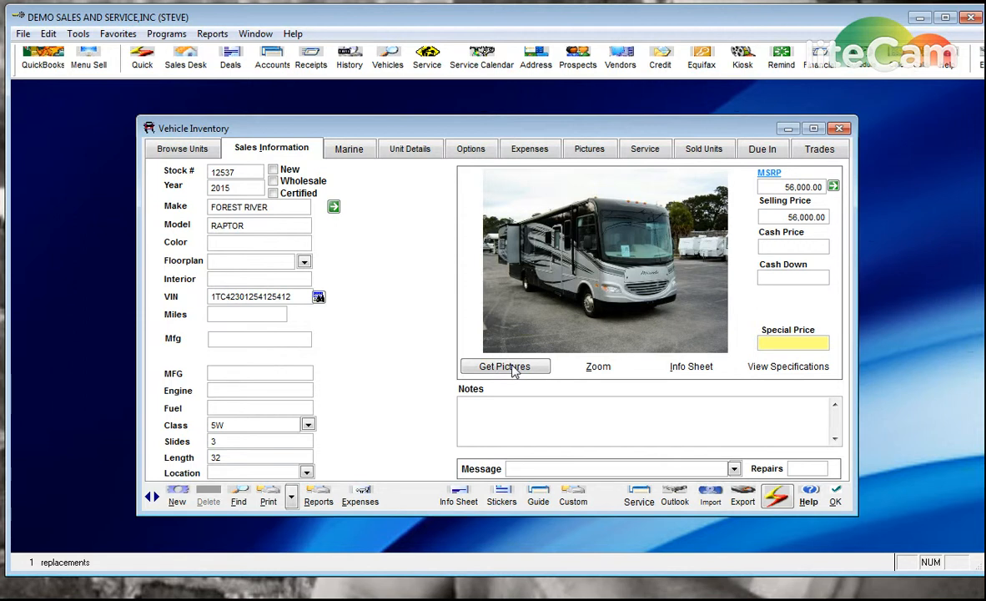
{"action": "left_click", "coordinate": [166, 34]}
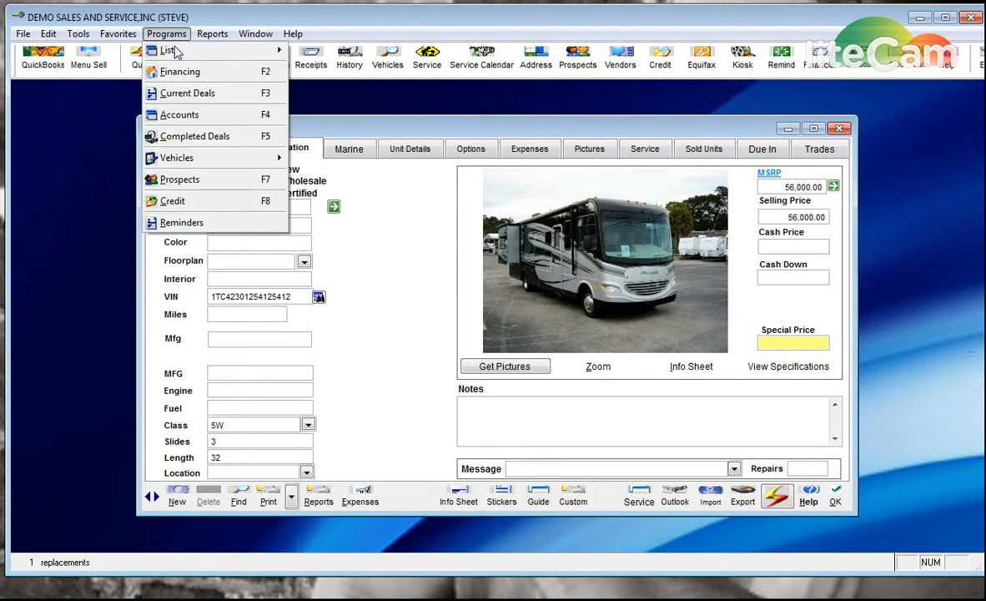
{"action": "mouse_move", "coordinate": [225, 161]}
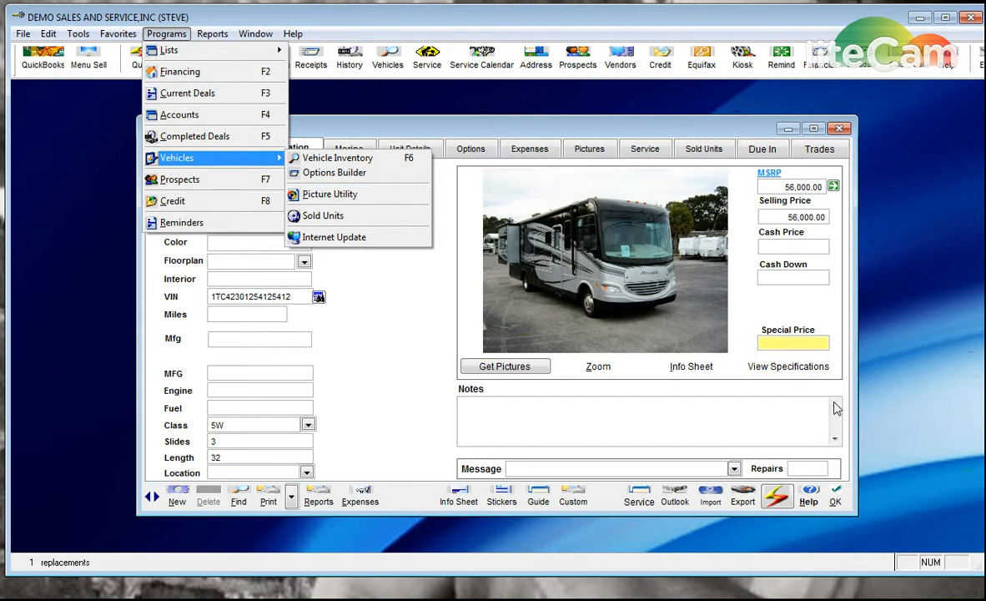
{"action": "left_click", "coordinate": [795, 311]}
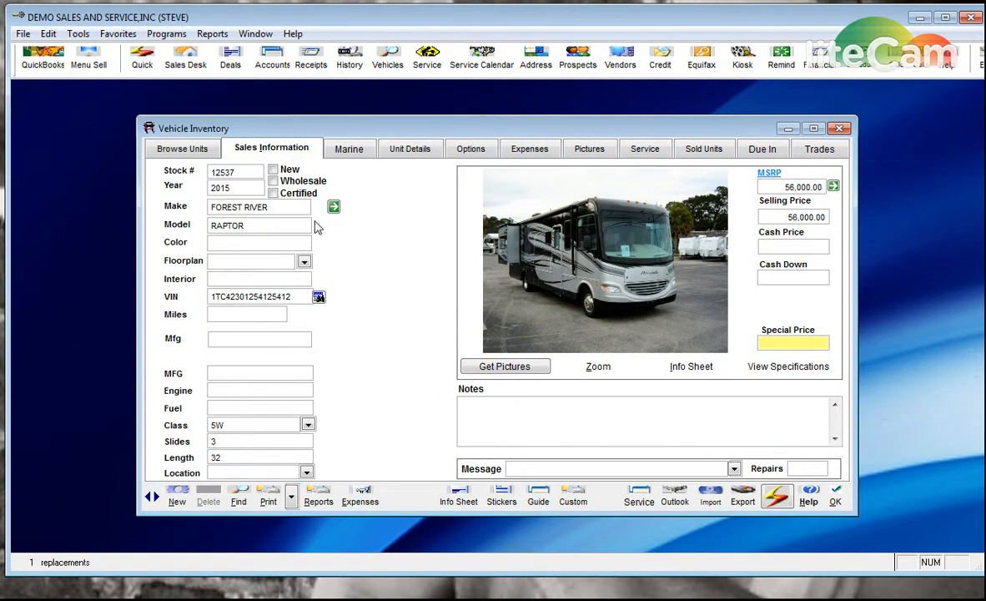
- Mark the 2015 Forest River Raptor as New in its sales information and check its entry in the unit list
{"action": "left_click", "coordinate": [184, 149]}
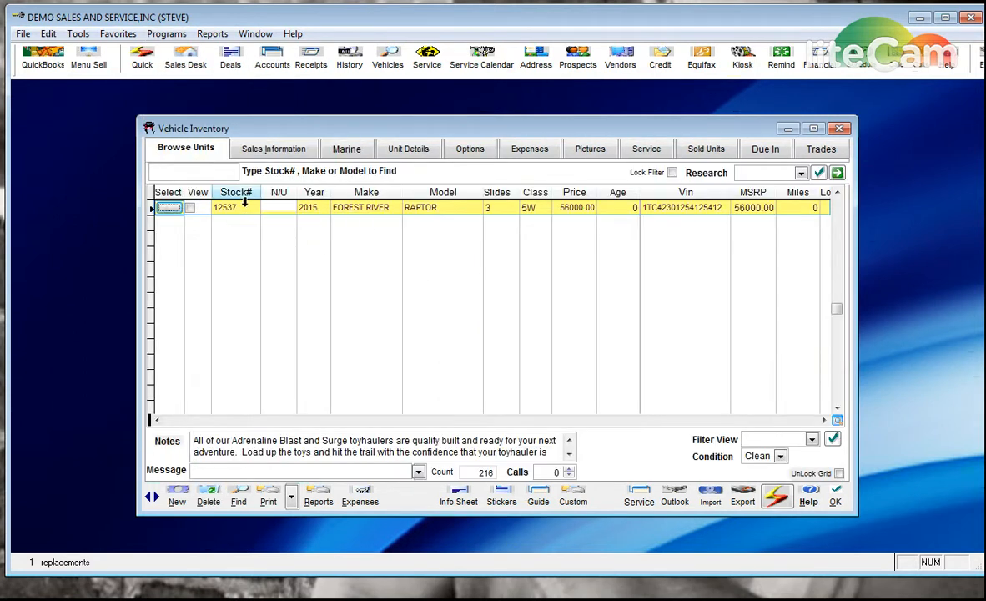
{"action": "left_click", "coordinate": [270, 207]}
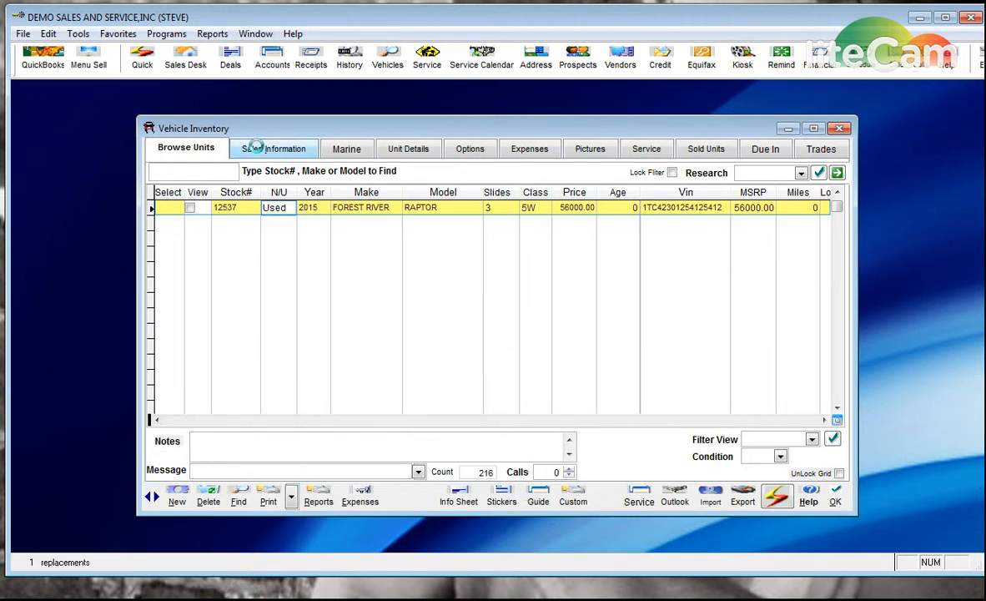
{"action": "left_click", "coordinate": [259, 148]}
{"action": "left_click", "coordinate": [274, 171]}
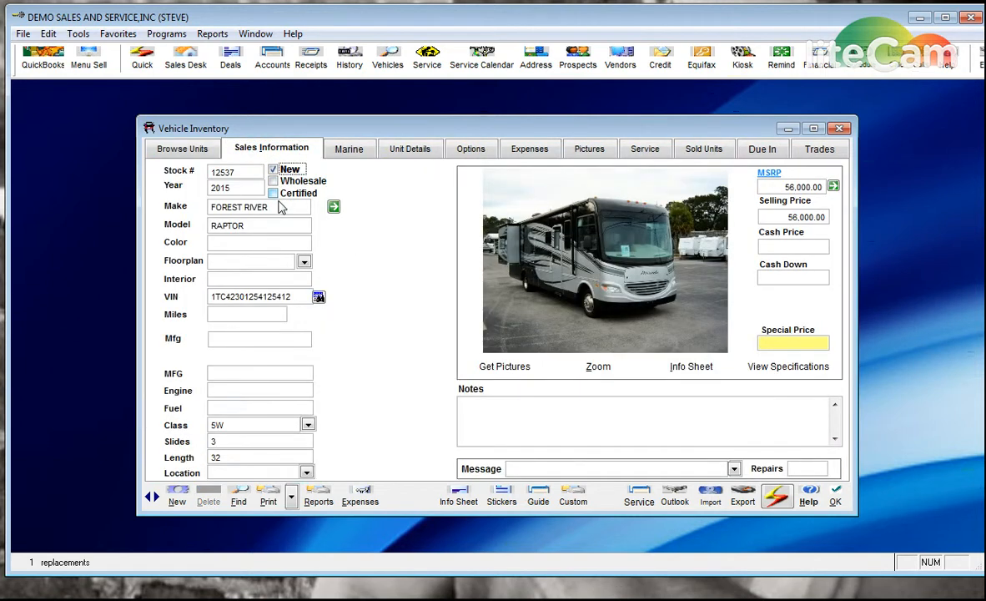
{"action": "left_click", "coordinate": [181, 148]}
{"action": "left_click", "coordinate": [280, 208]}
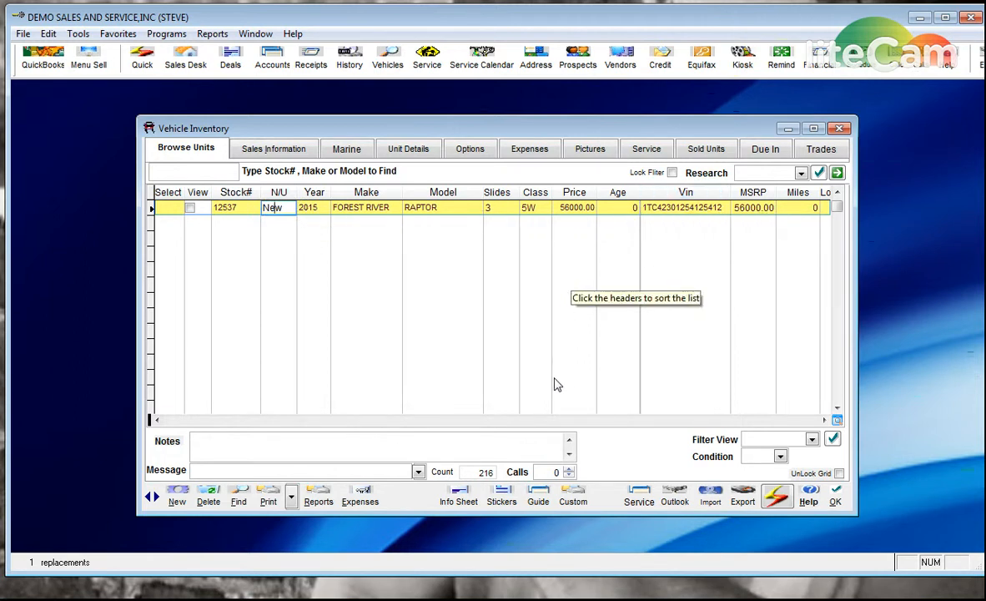
- Preview the Raptor's info sheet, review its details, options and picture, and close the preview
{"action": "left_click", "coordinate": [459, 498]}
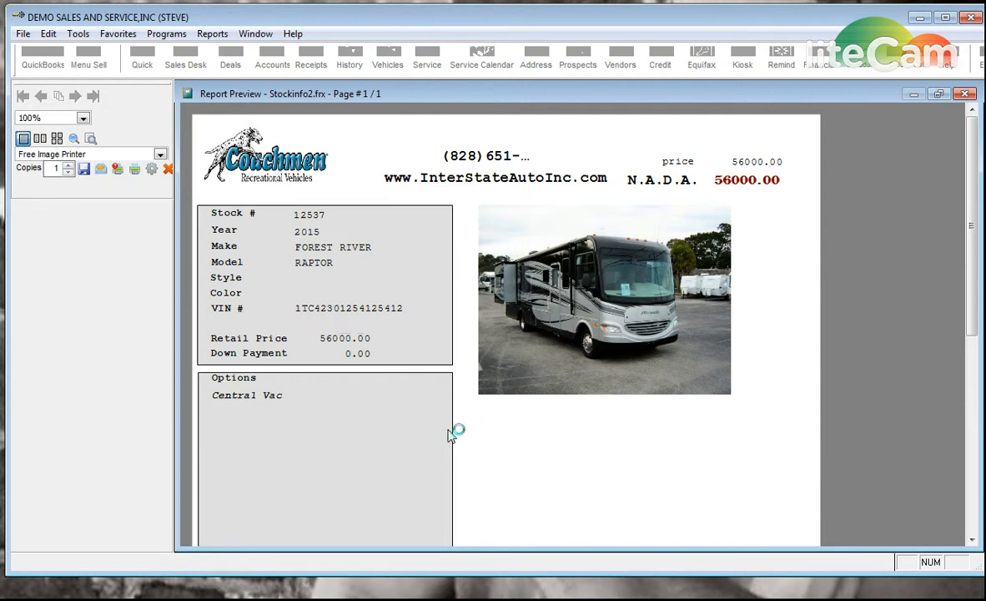
{"action": "scroll", "coordinate": [451, 434], "scroll_direction": "down", "scroll_amount": 3}
{"action": "scroll", "coordinate": [435, 438], "scroll_direction": "down", "scroll_amount": 2}
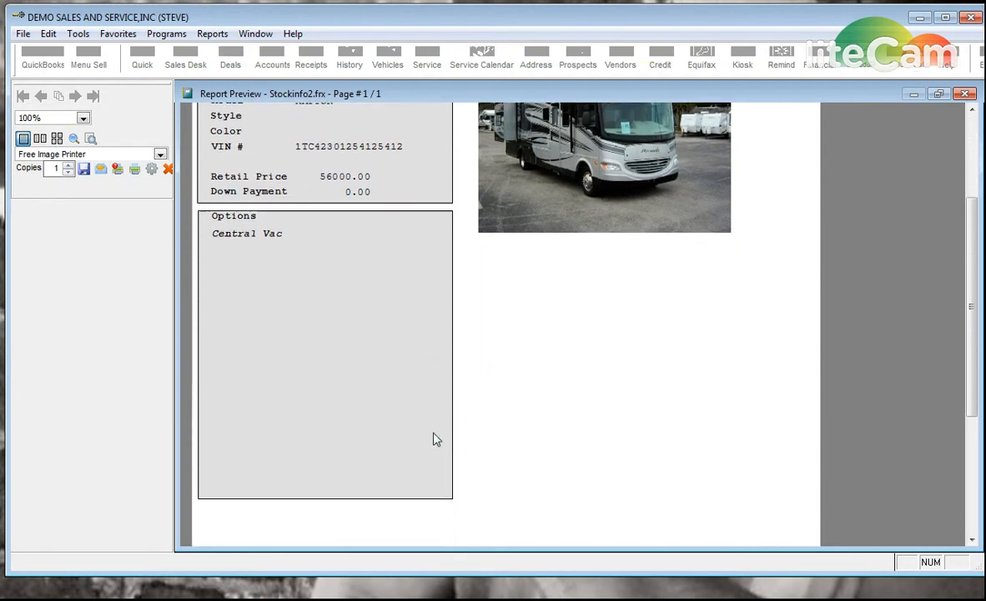
{"action": "scroll", "coordinate": [432, 440], "scroll_direction": "up", "scroll_amount": 3}
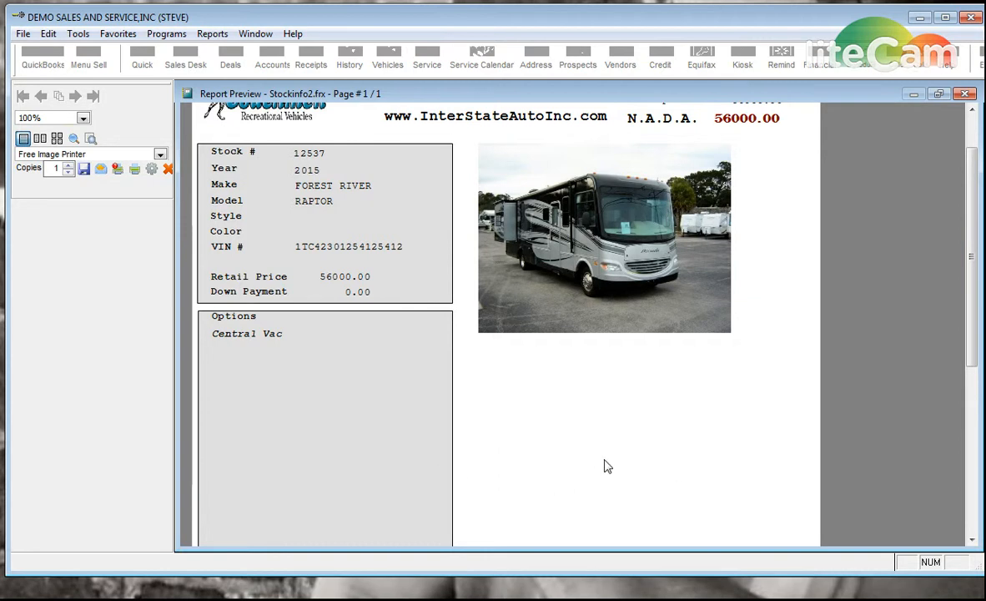
{"action": "scroll", "coordinate": [601, 463], "scroll_direction": "down", "scroll_amount": 1}
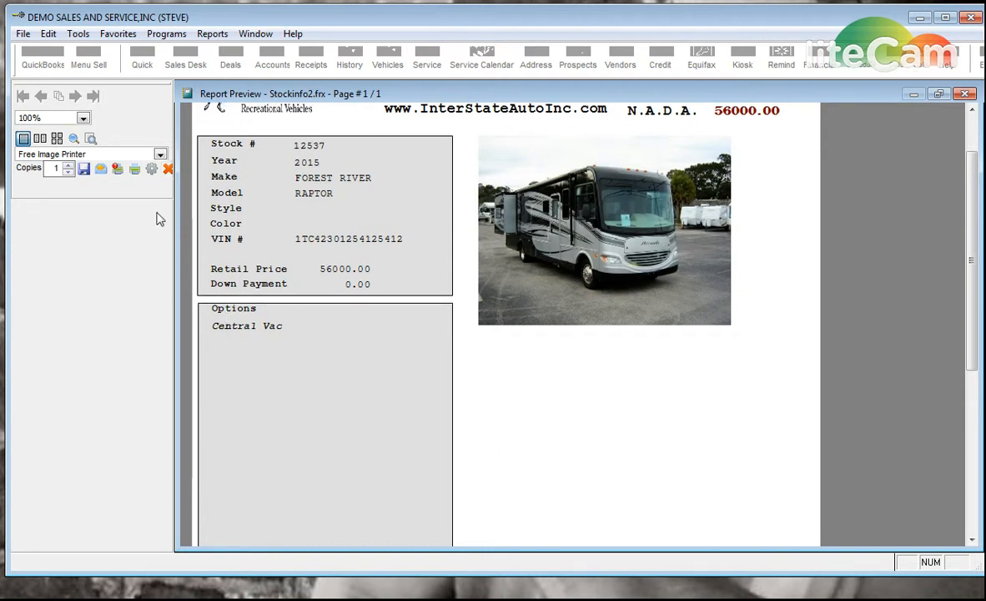
{"action": "left_click", "coordinate": [168, 168]}
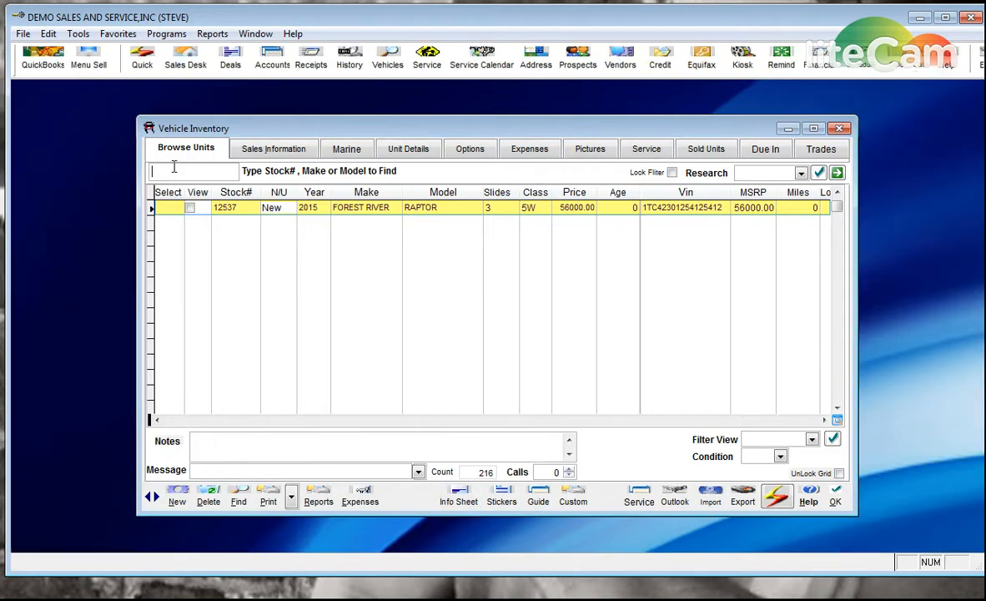
- Open the info sheet's layout in the Report Designer, enlarge it to examine the design, and close it along with the vehicle inventory
{"action": "left_click", "coordinate": [449, 500]}
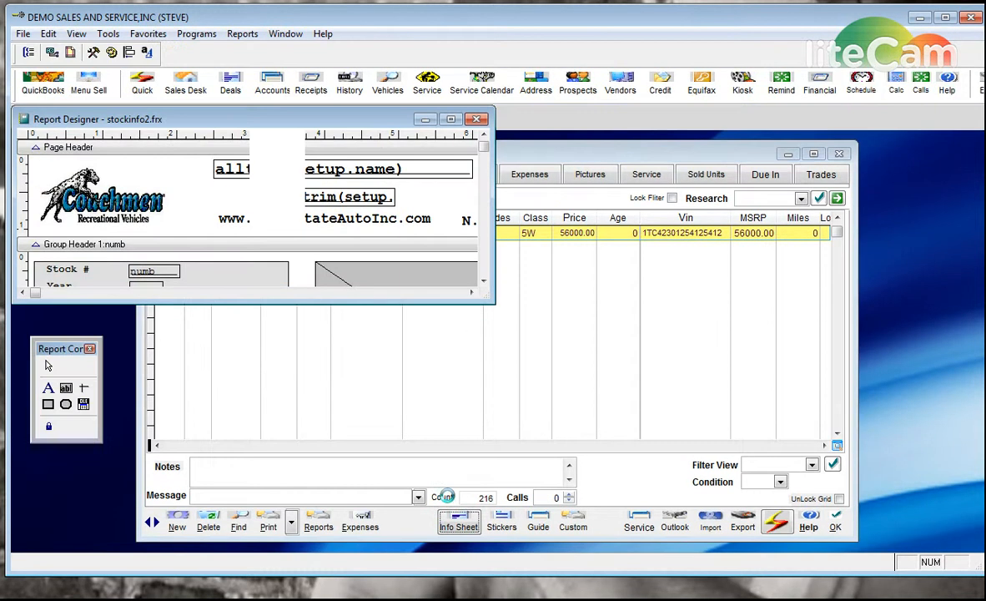
{"action": "left_click_drag", "start_coordinate": [543, 373], "coordinate": [698, 560]}
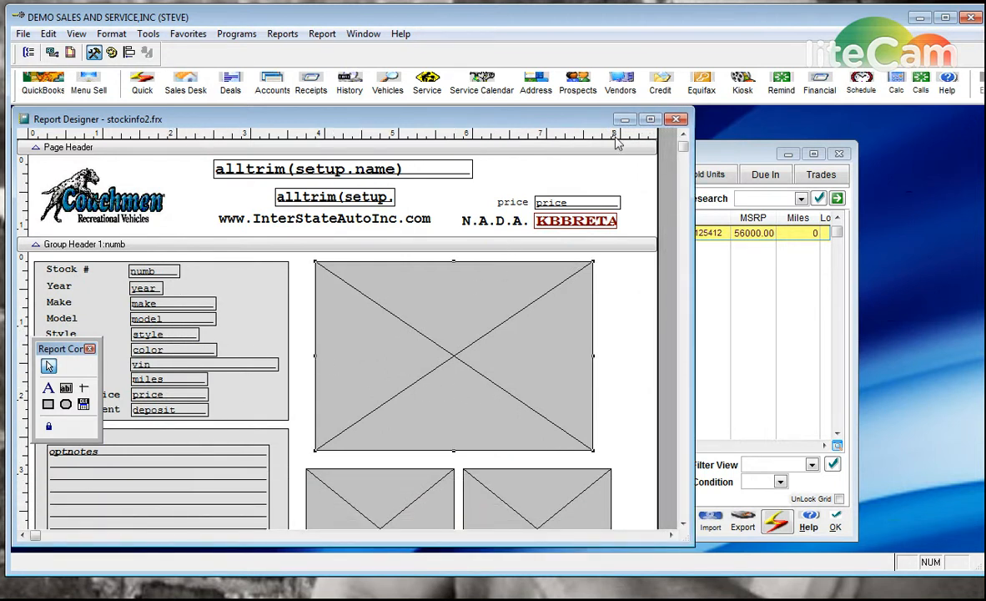
{"action": "left_click", "coordinate": [677, 121]}
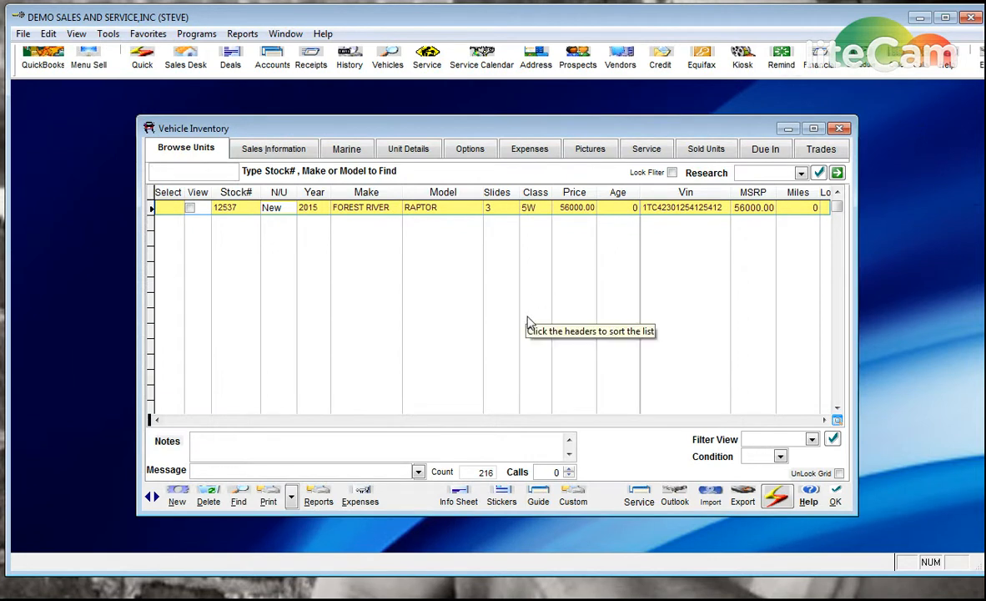
{"action": "left_click", "coordinate": [836, 501]}
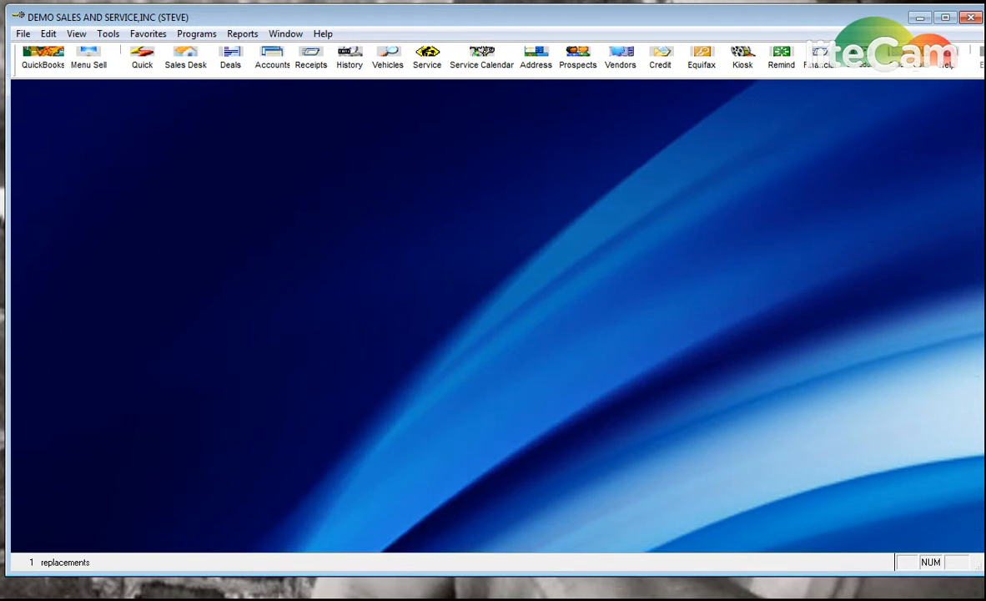